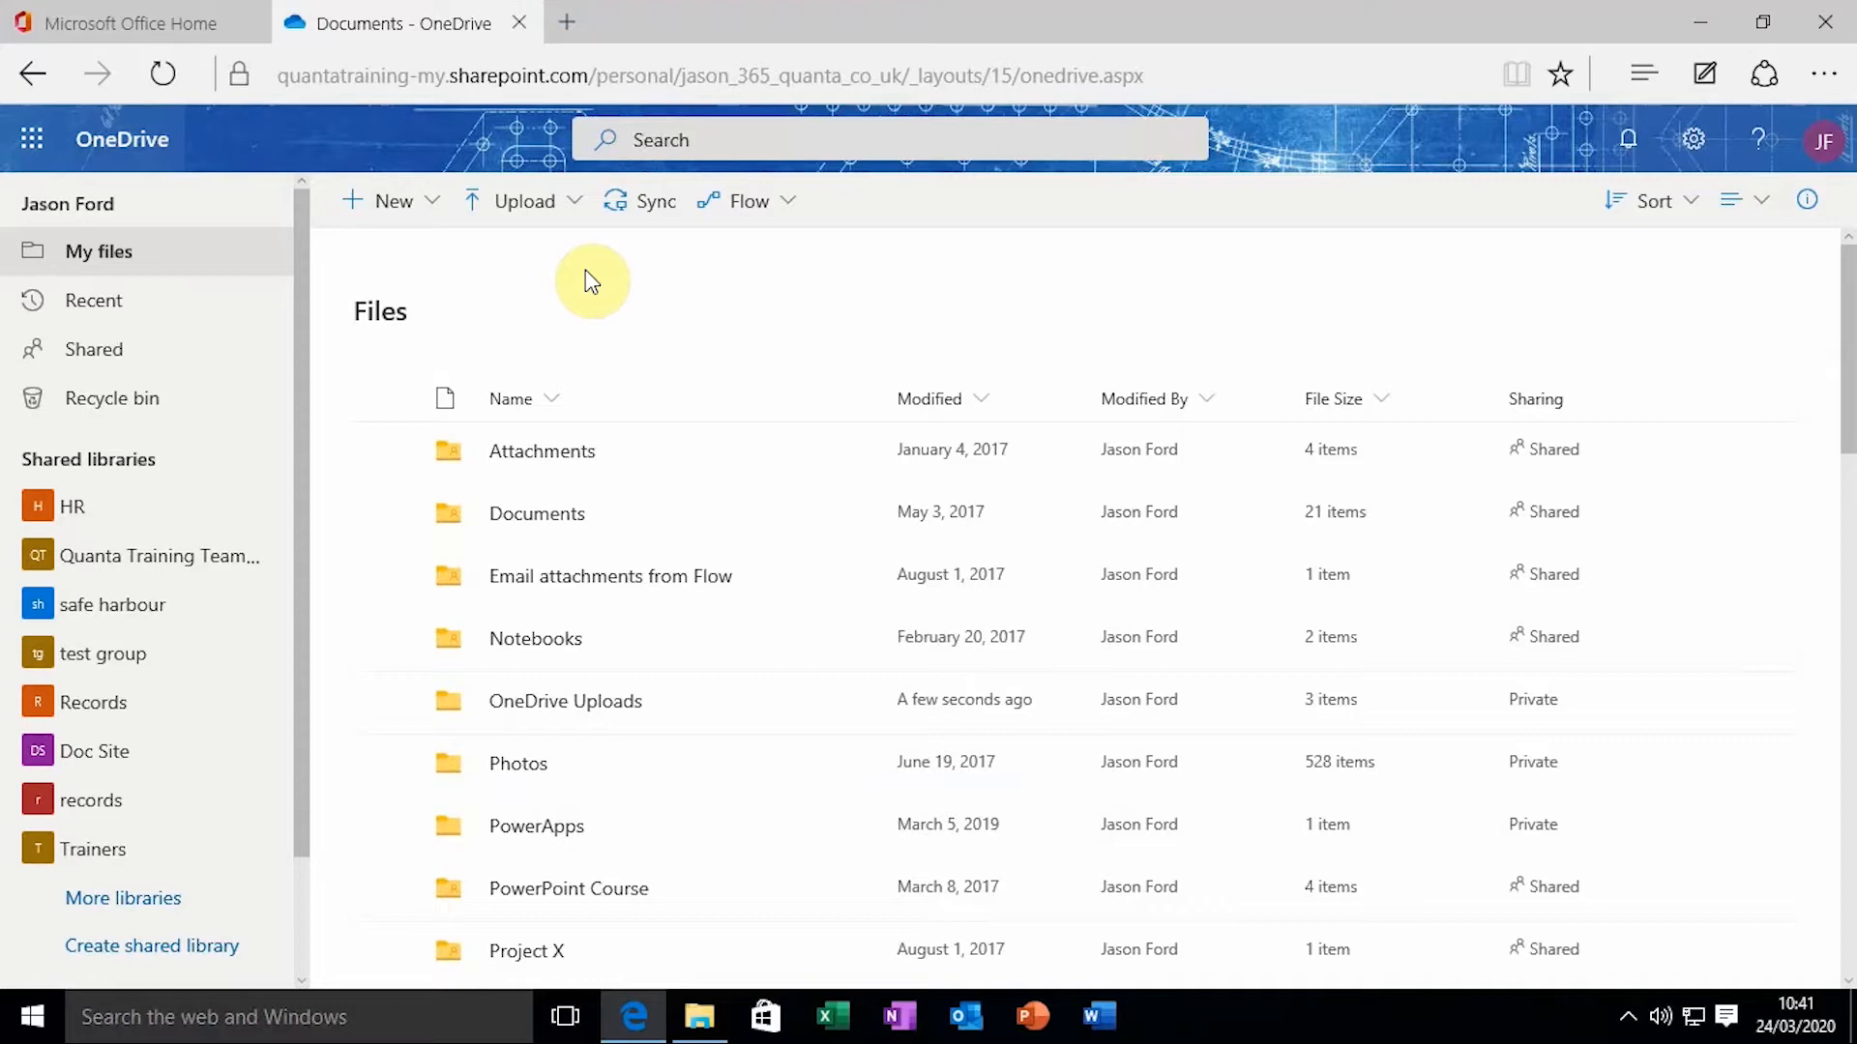
# Scroll My files down to bring OneDrive Presentation.pptx (28.8 KB, still Private) into view
pyautogui.scroll(-7, 830, 479)
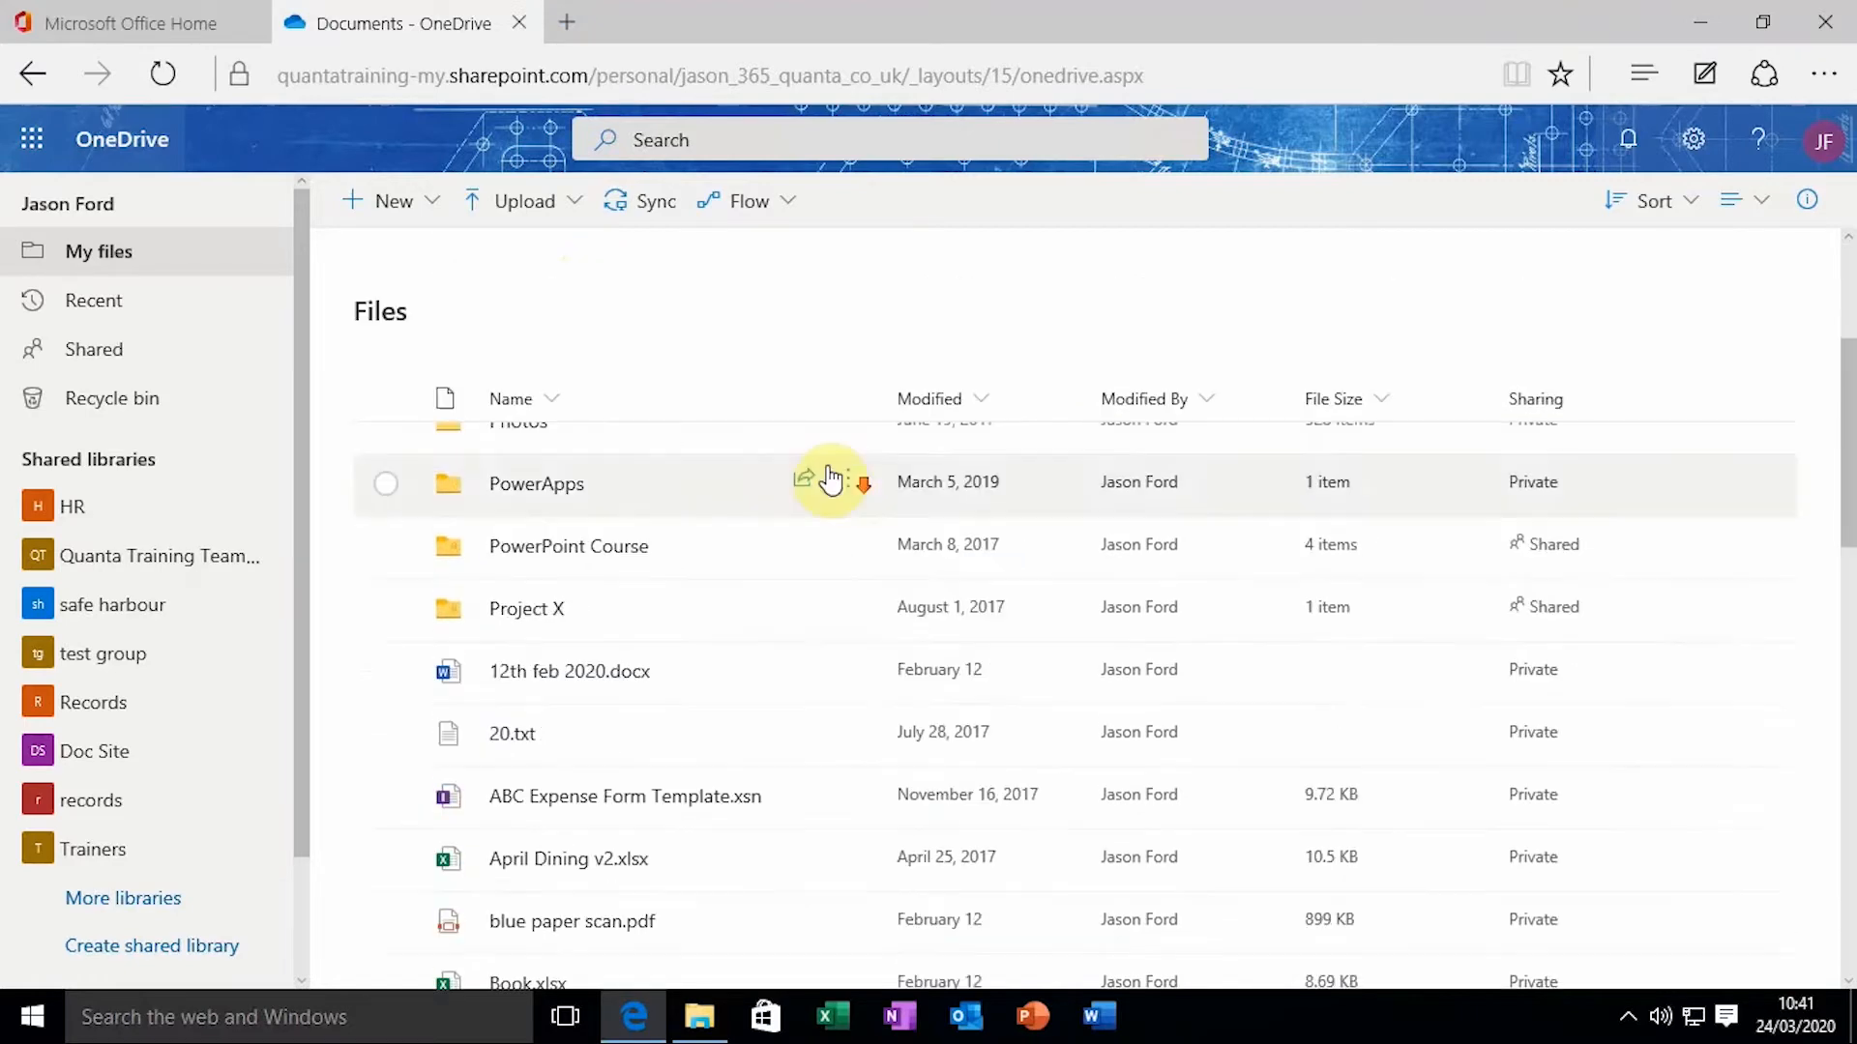
pyautogui.scroll(-8, 829, 480)
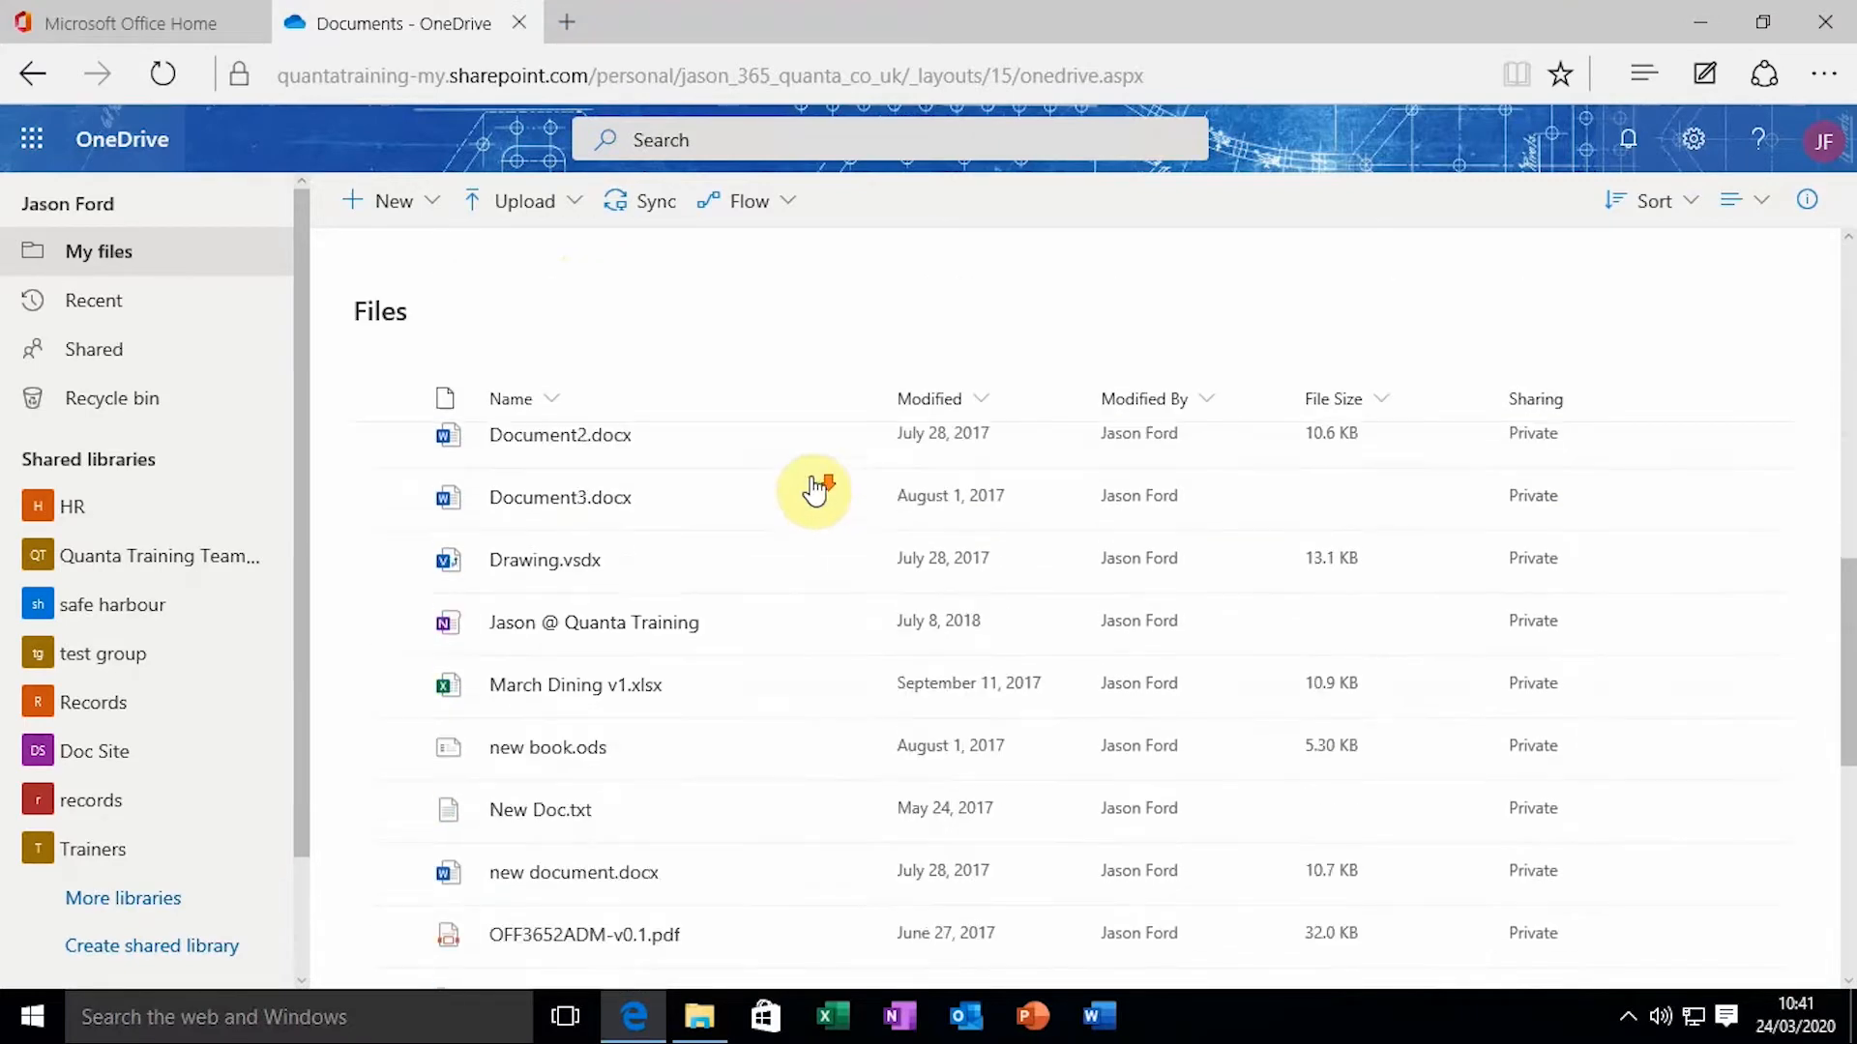
pyautogui.scroll(-3, 822, 487)
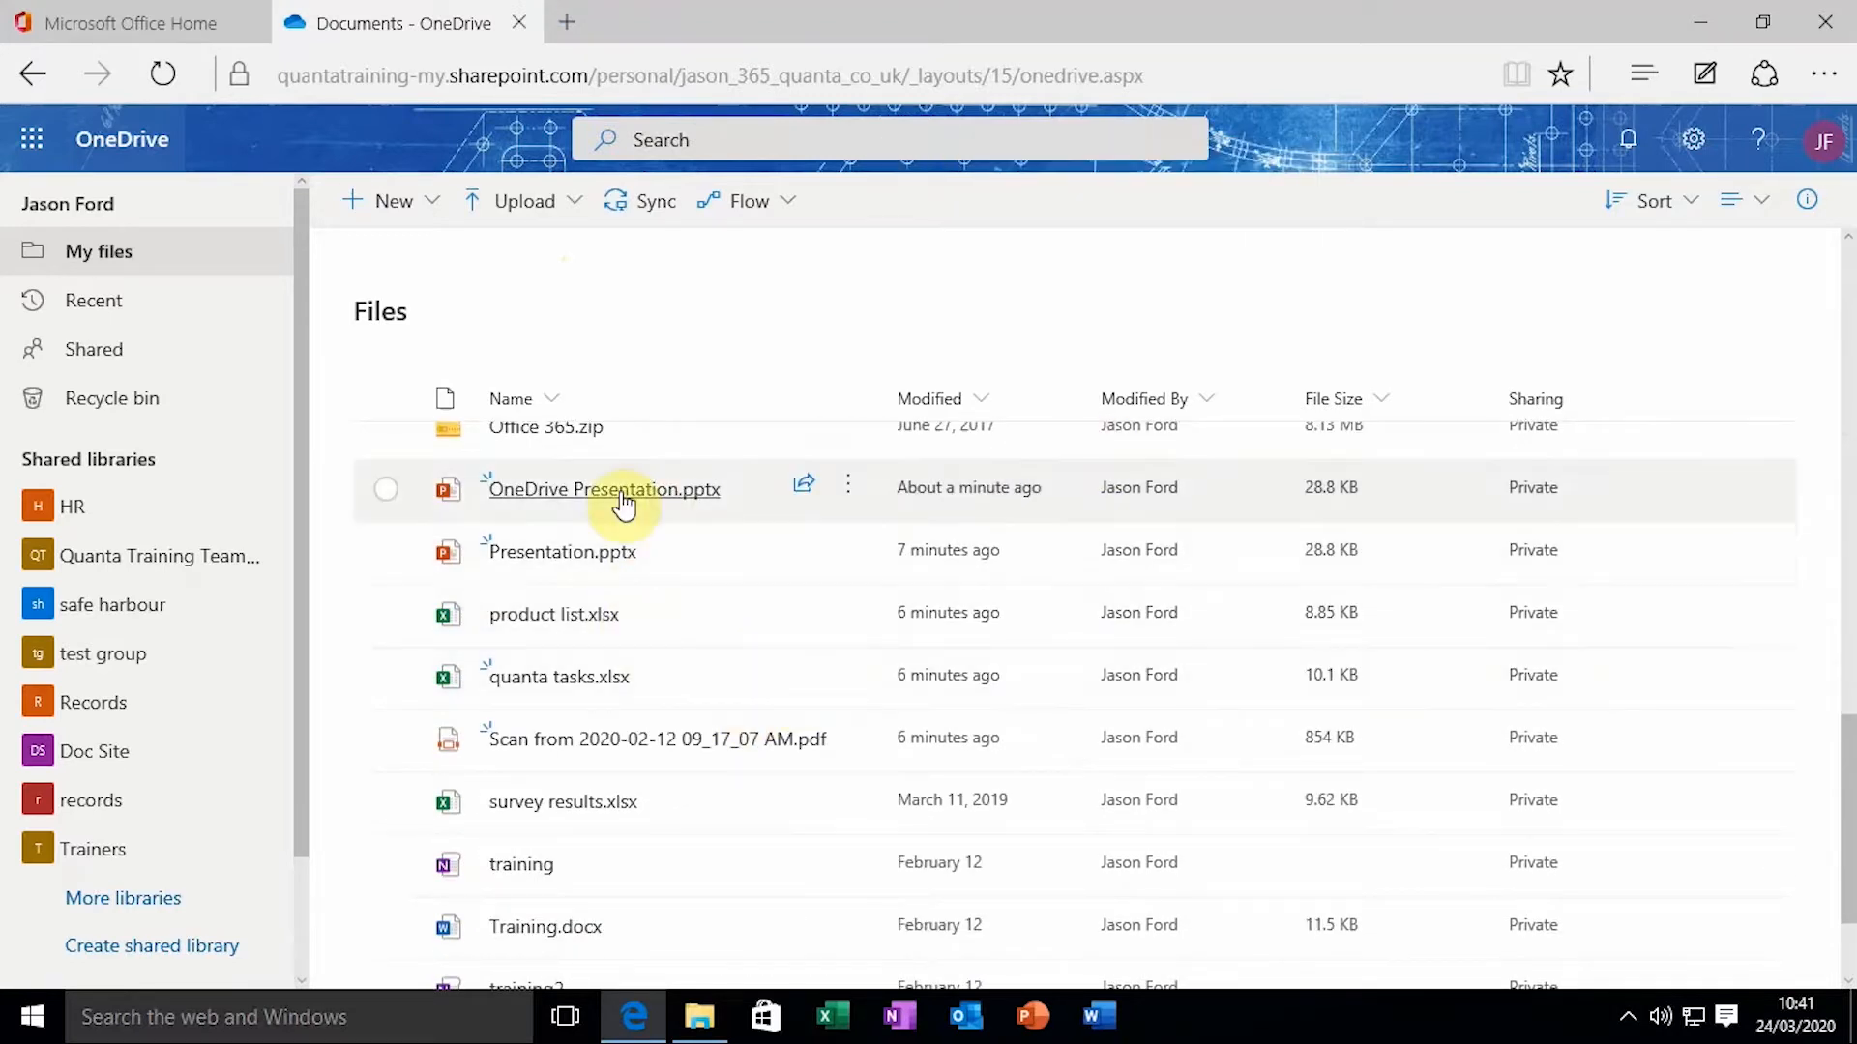
pyautogui.moveTo(623, 501)
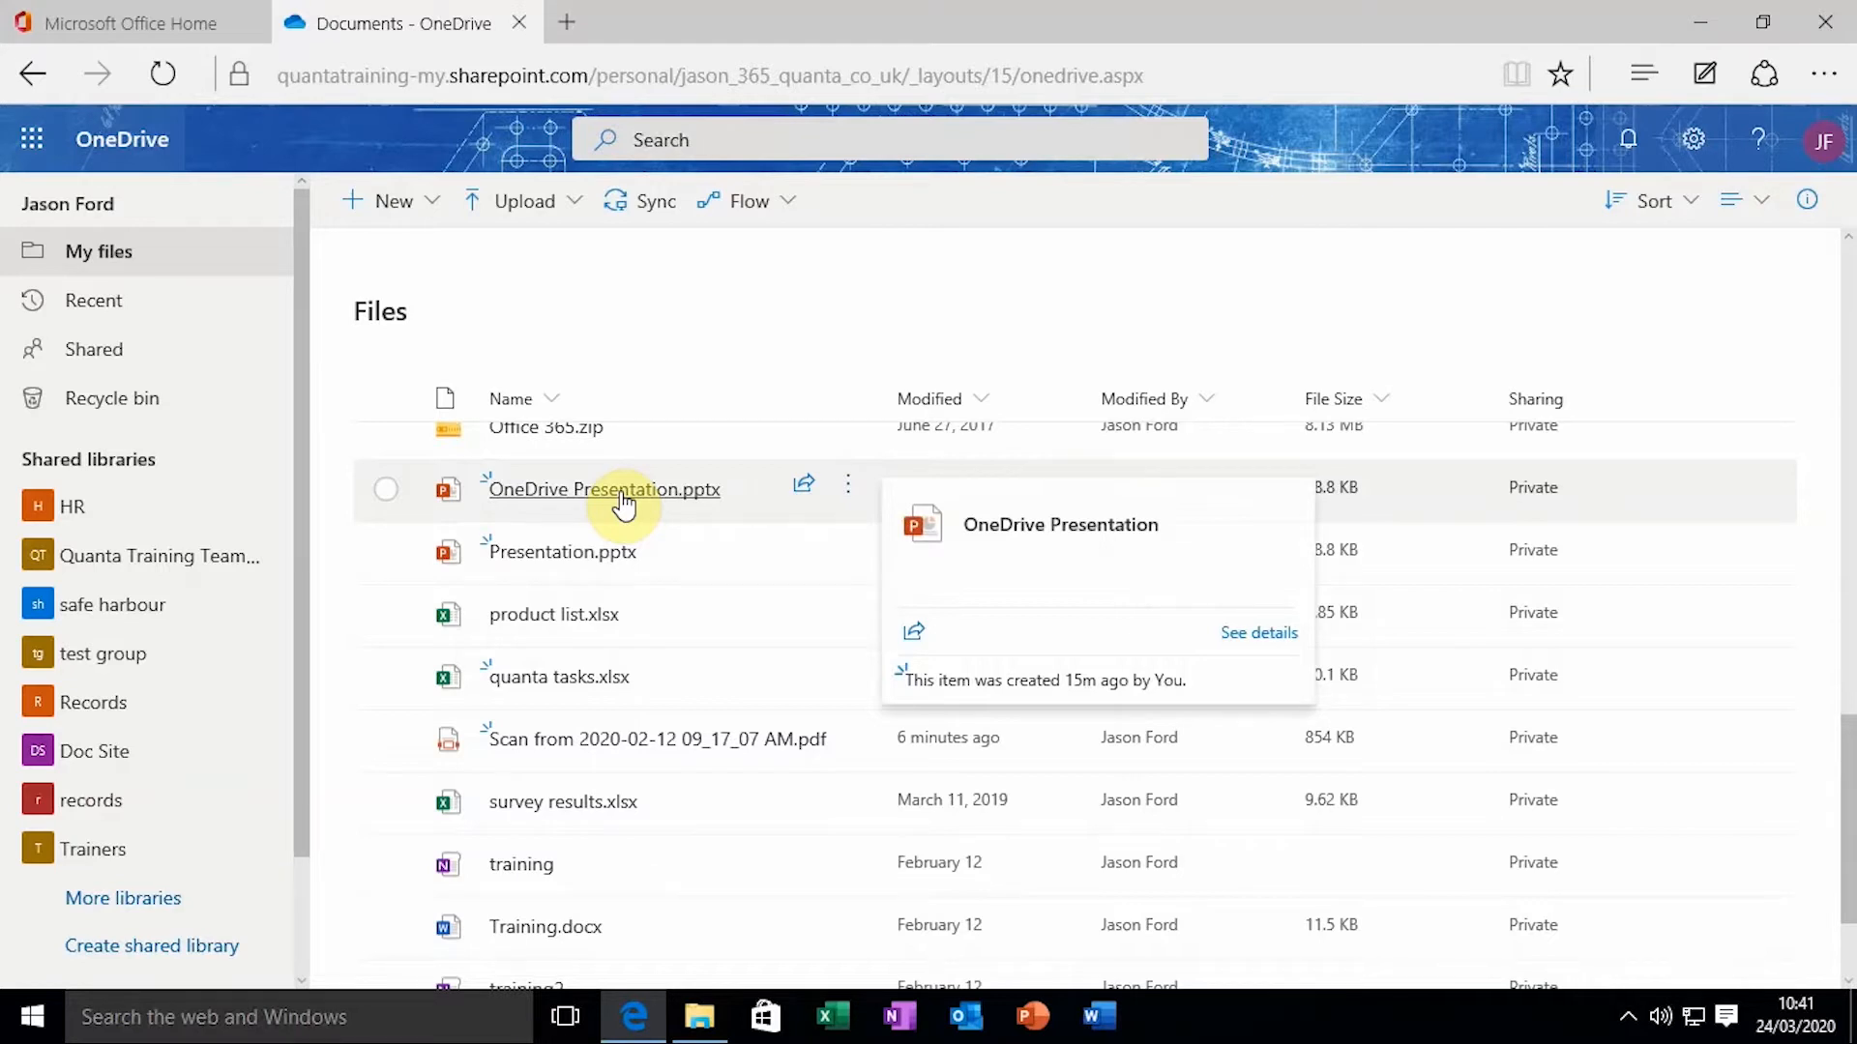
pyautogui.moveTo(624, 503); pyautogui.dragTo(622, 508)
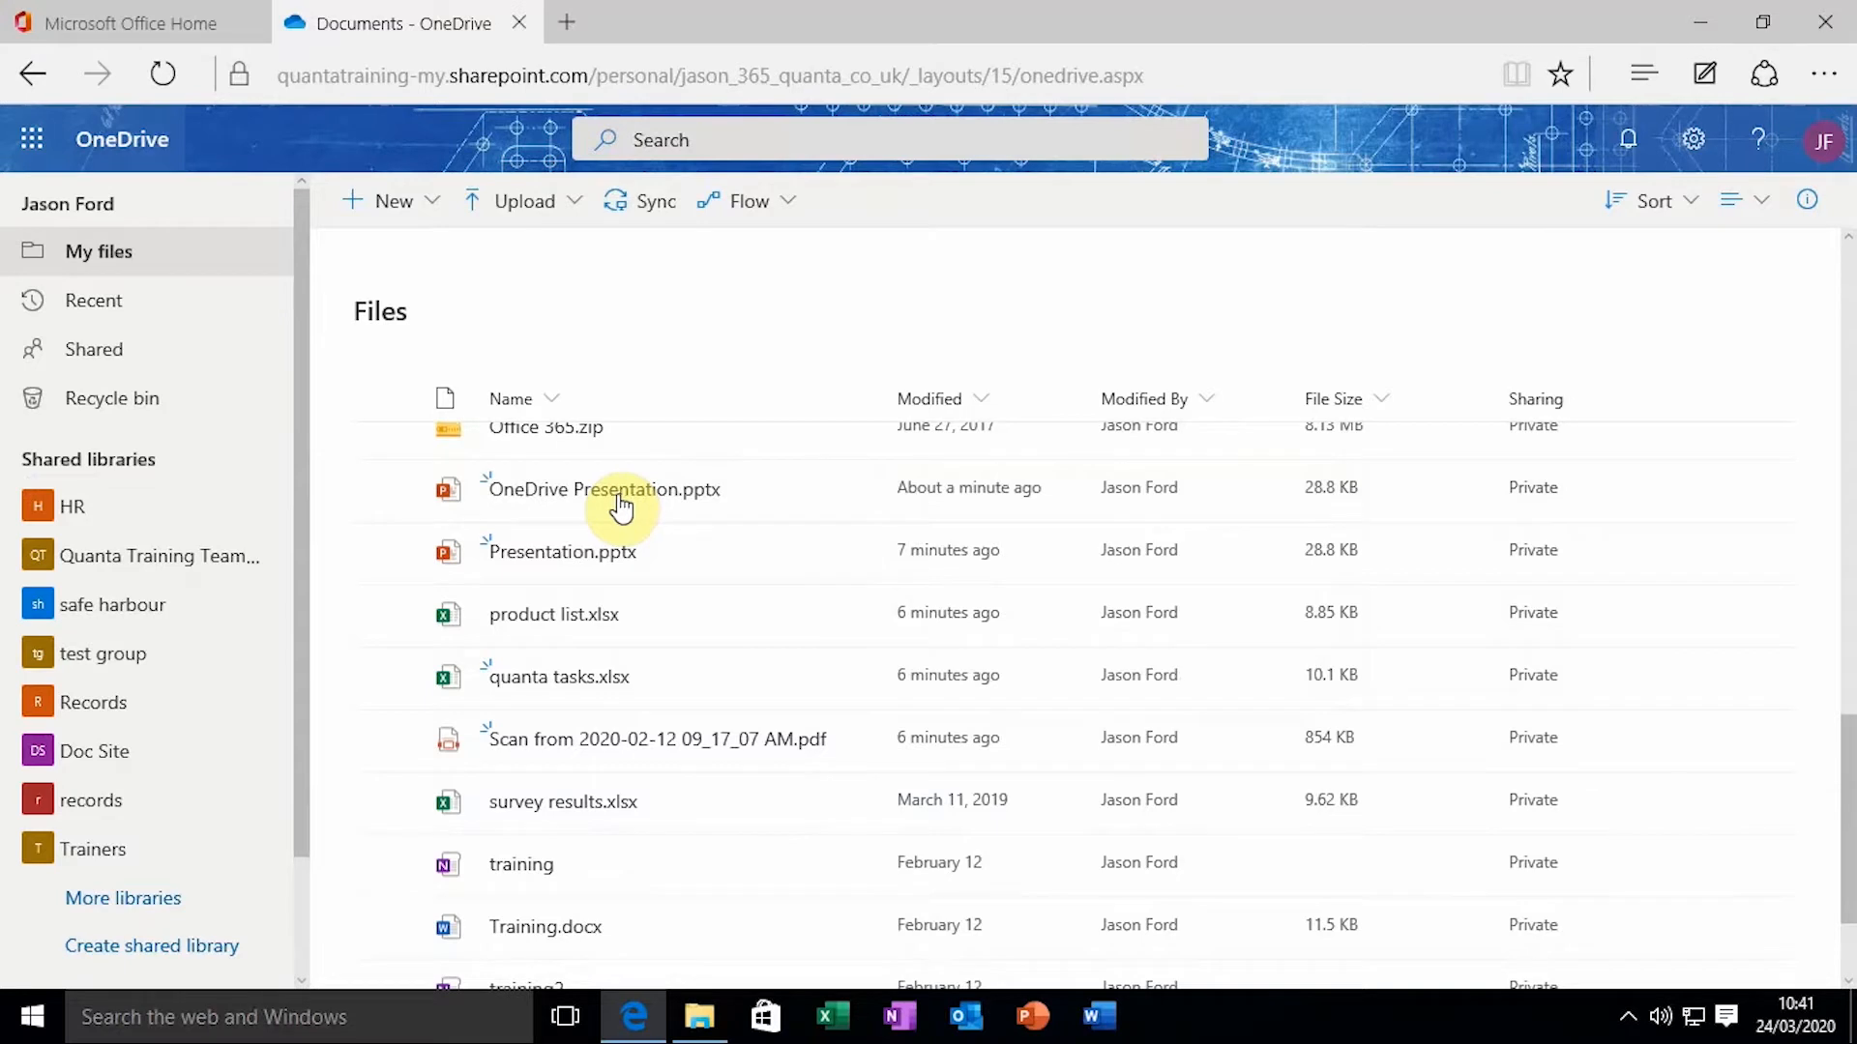
pyautogui.click(666, 489)
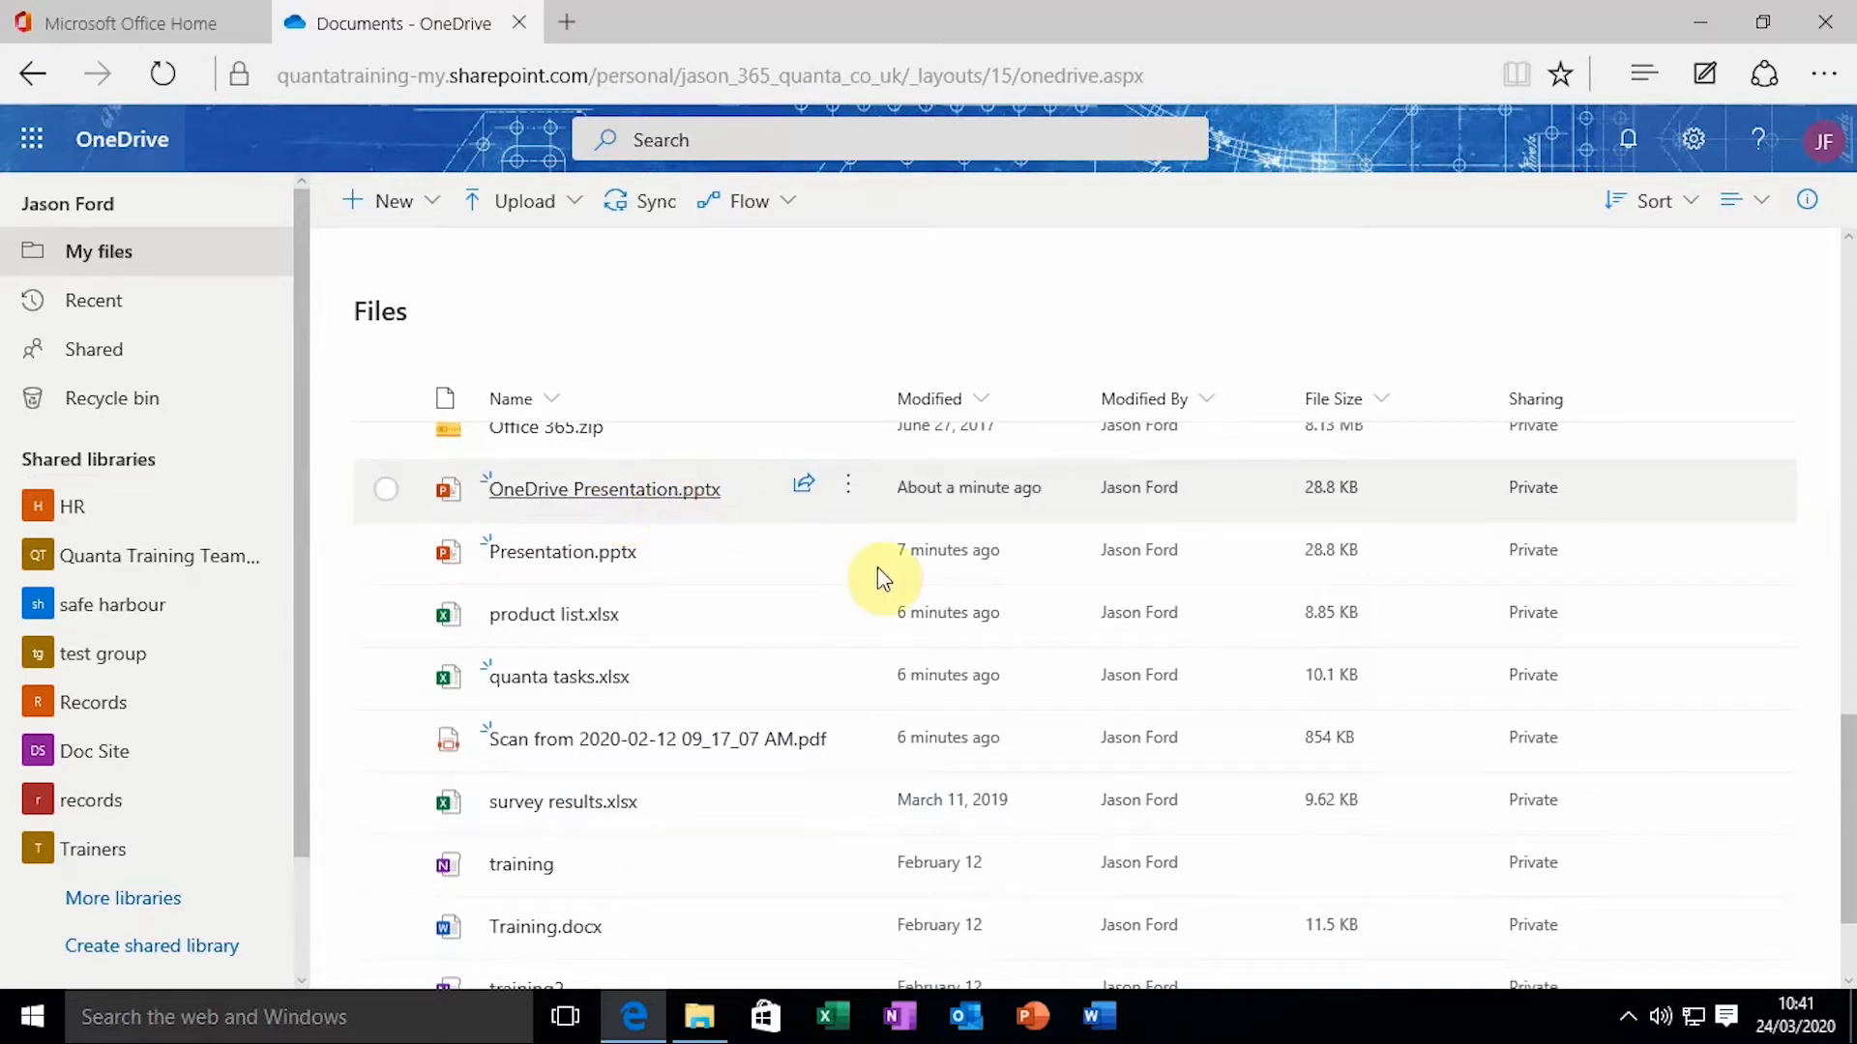
# Select OneDrive Presentation.pptx and bring up its right-click actions menu
pyautogui.click(763, 493)
pyautogui.rightClick(676, 498)
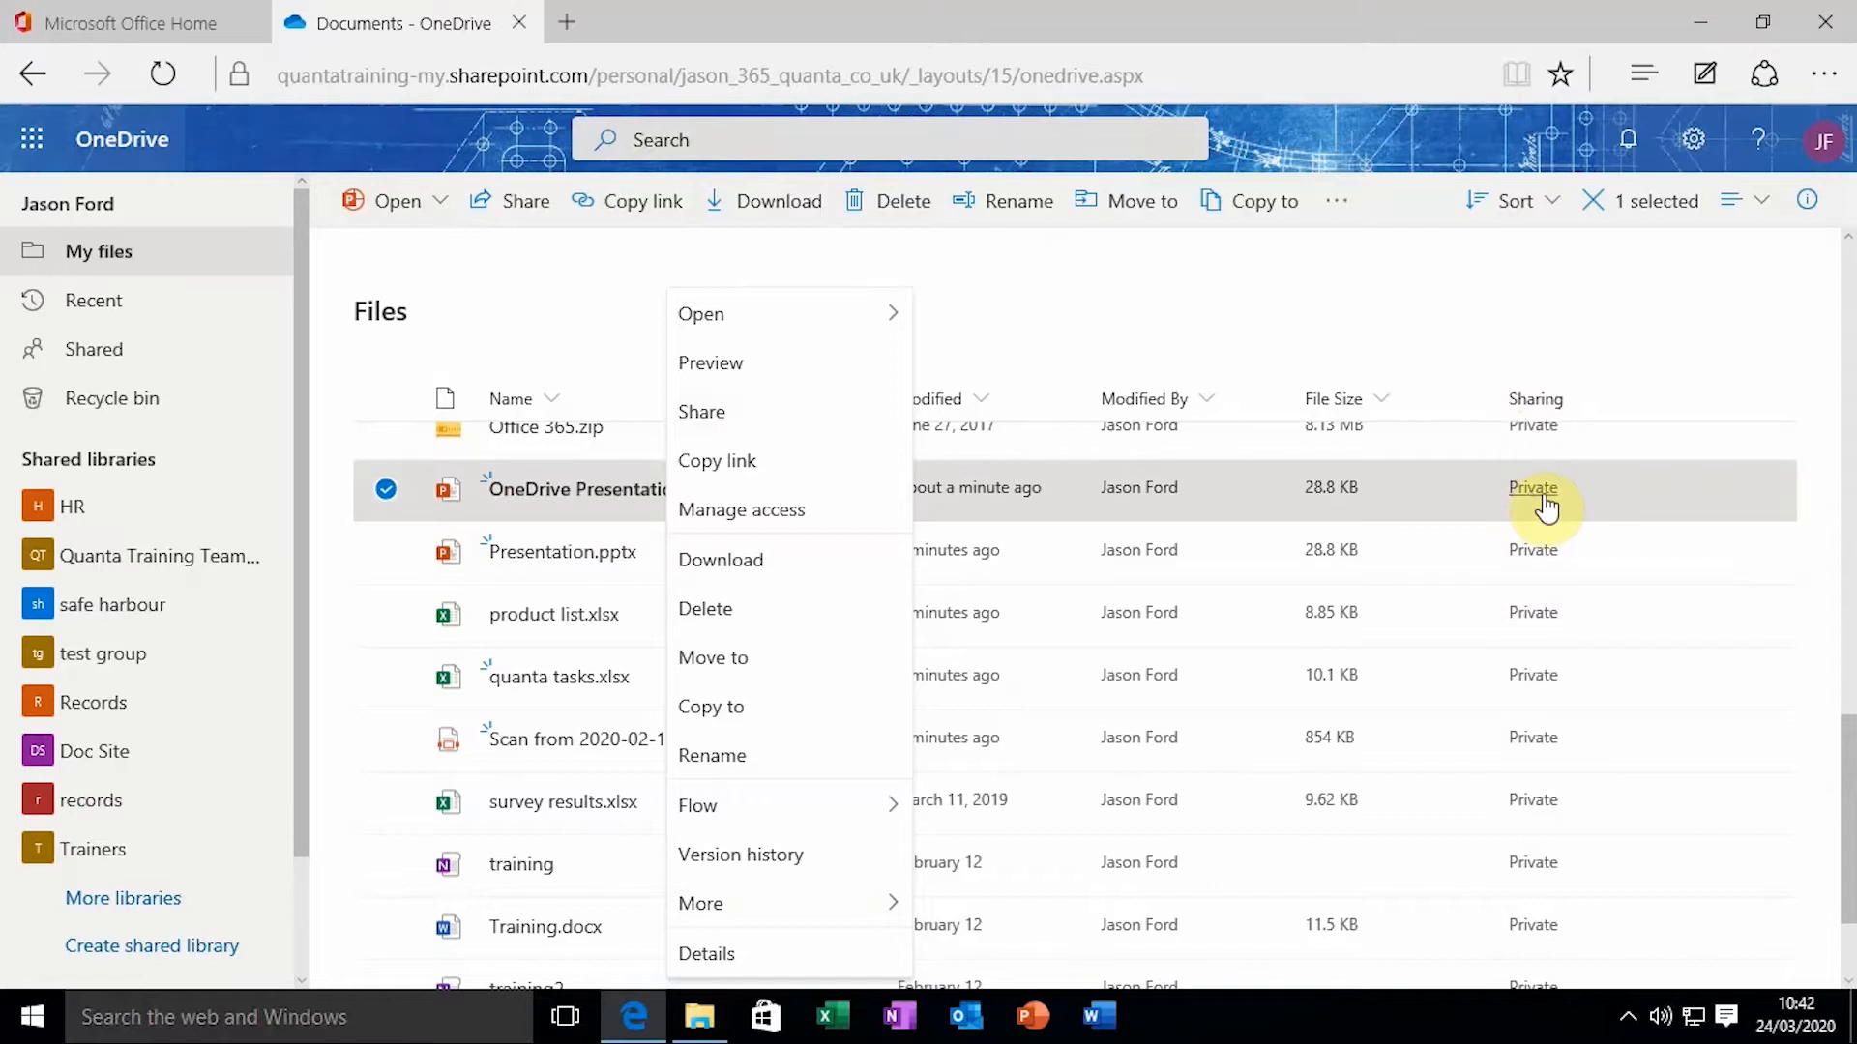
# Share OneDrive Presentation.pptx and open its link settings (Anyone with the link, editing allowed)
pyautogui.click(765, 418)
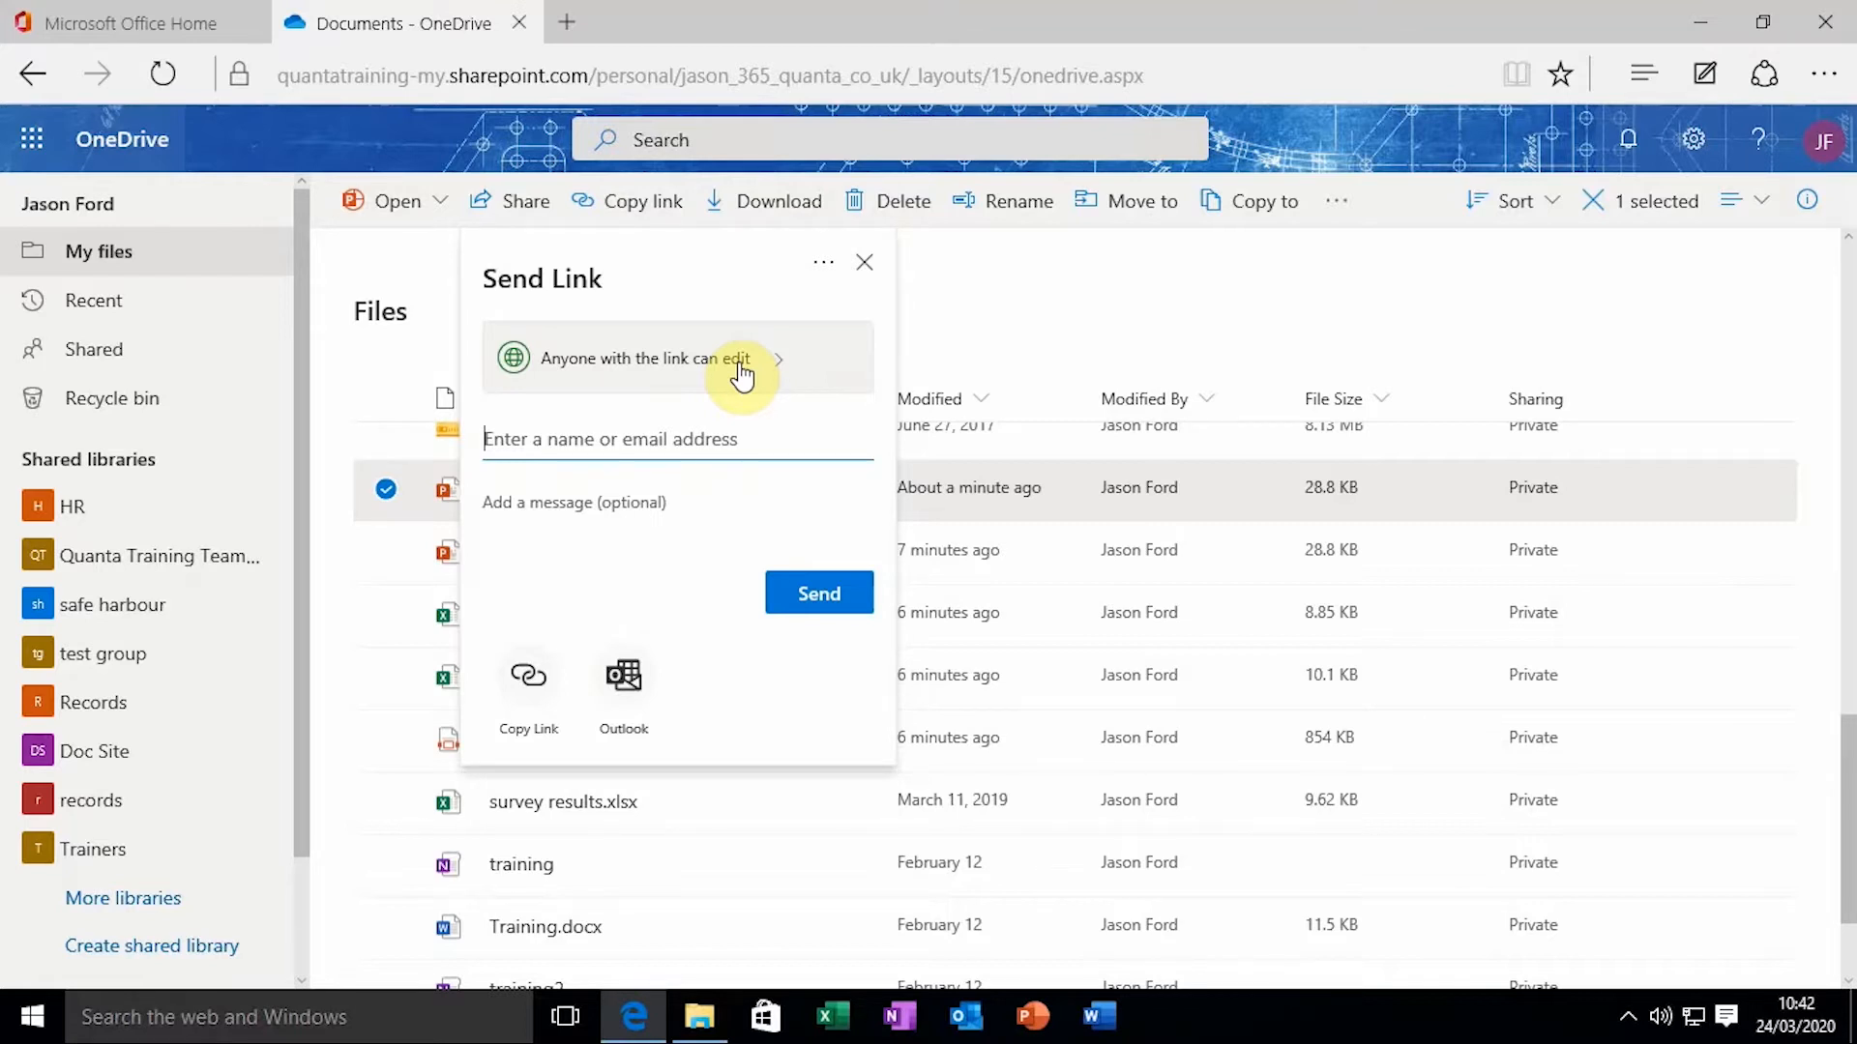
pyautogui.click(606, 360)
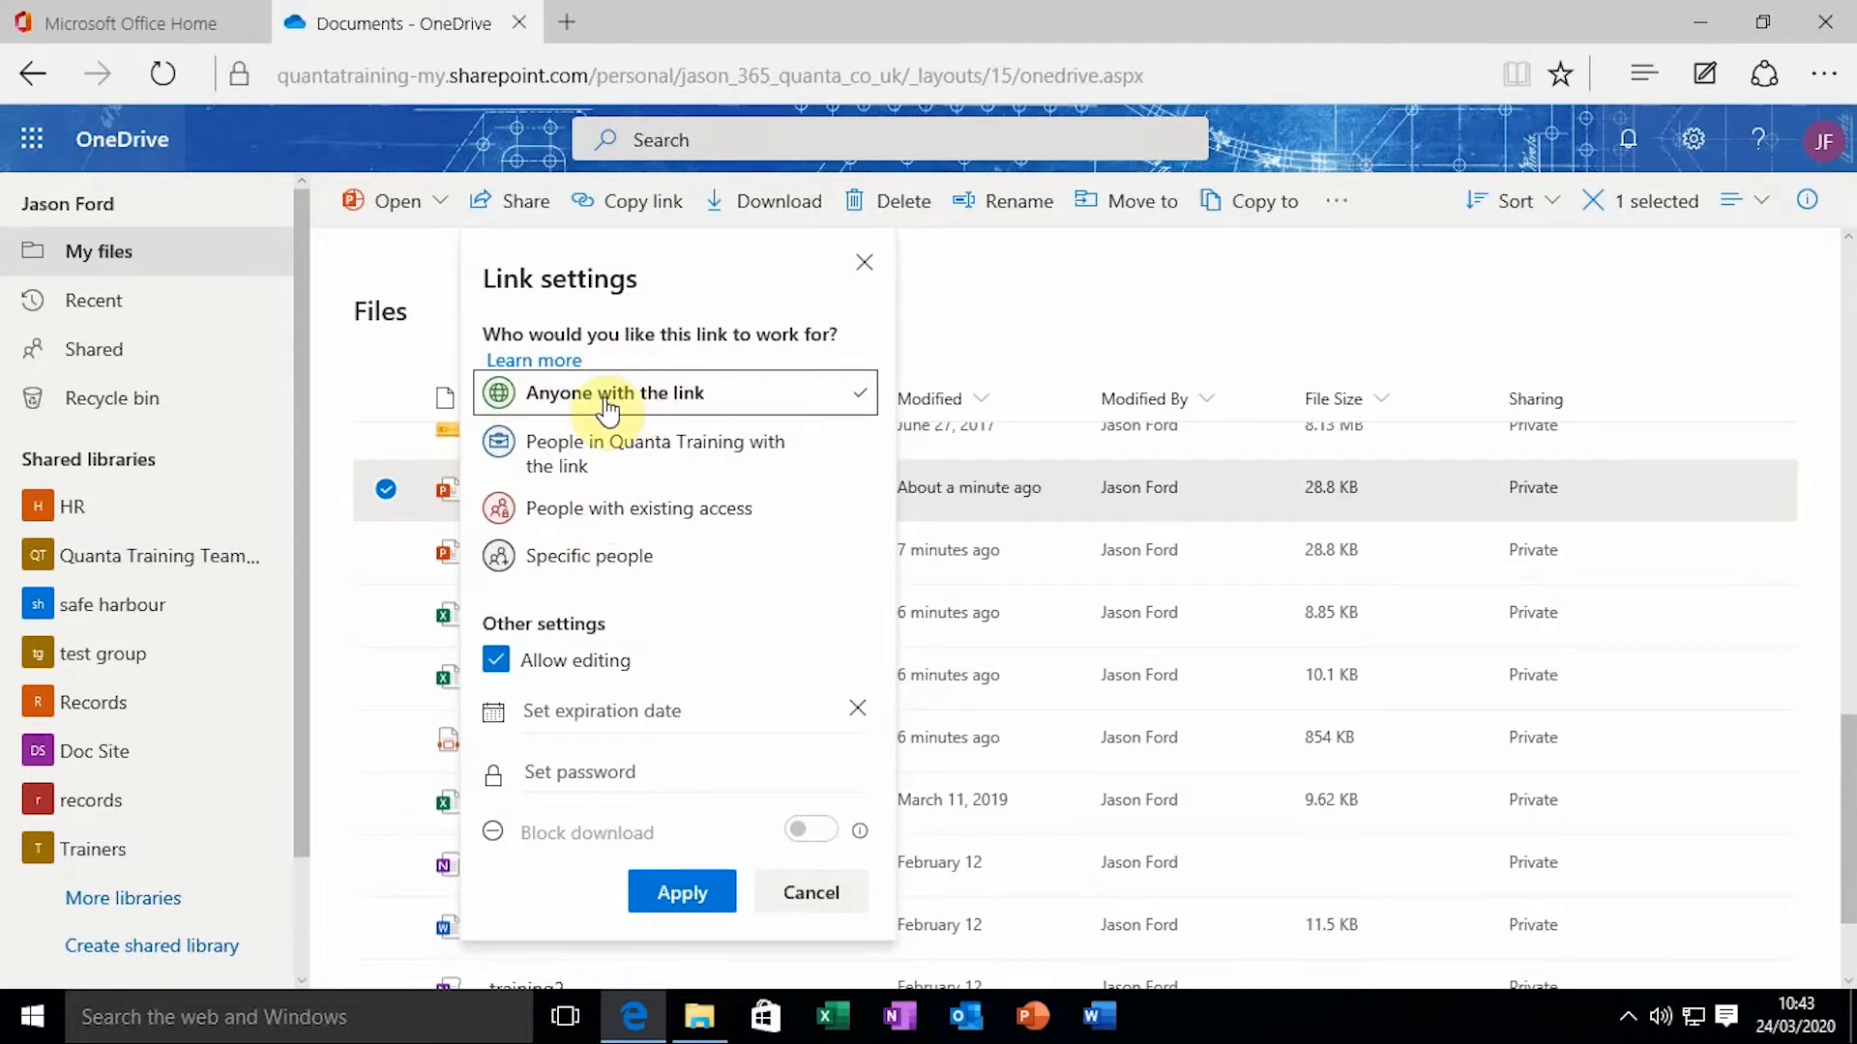
# Restrict the link audience to People in Quanta Training with the link
pyautogui.click(622, 462)
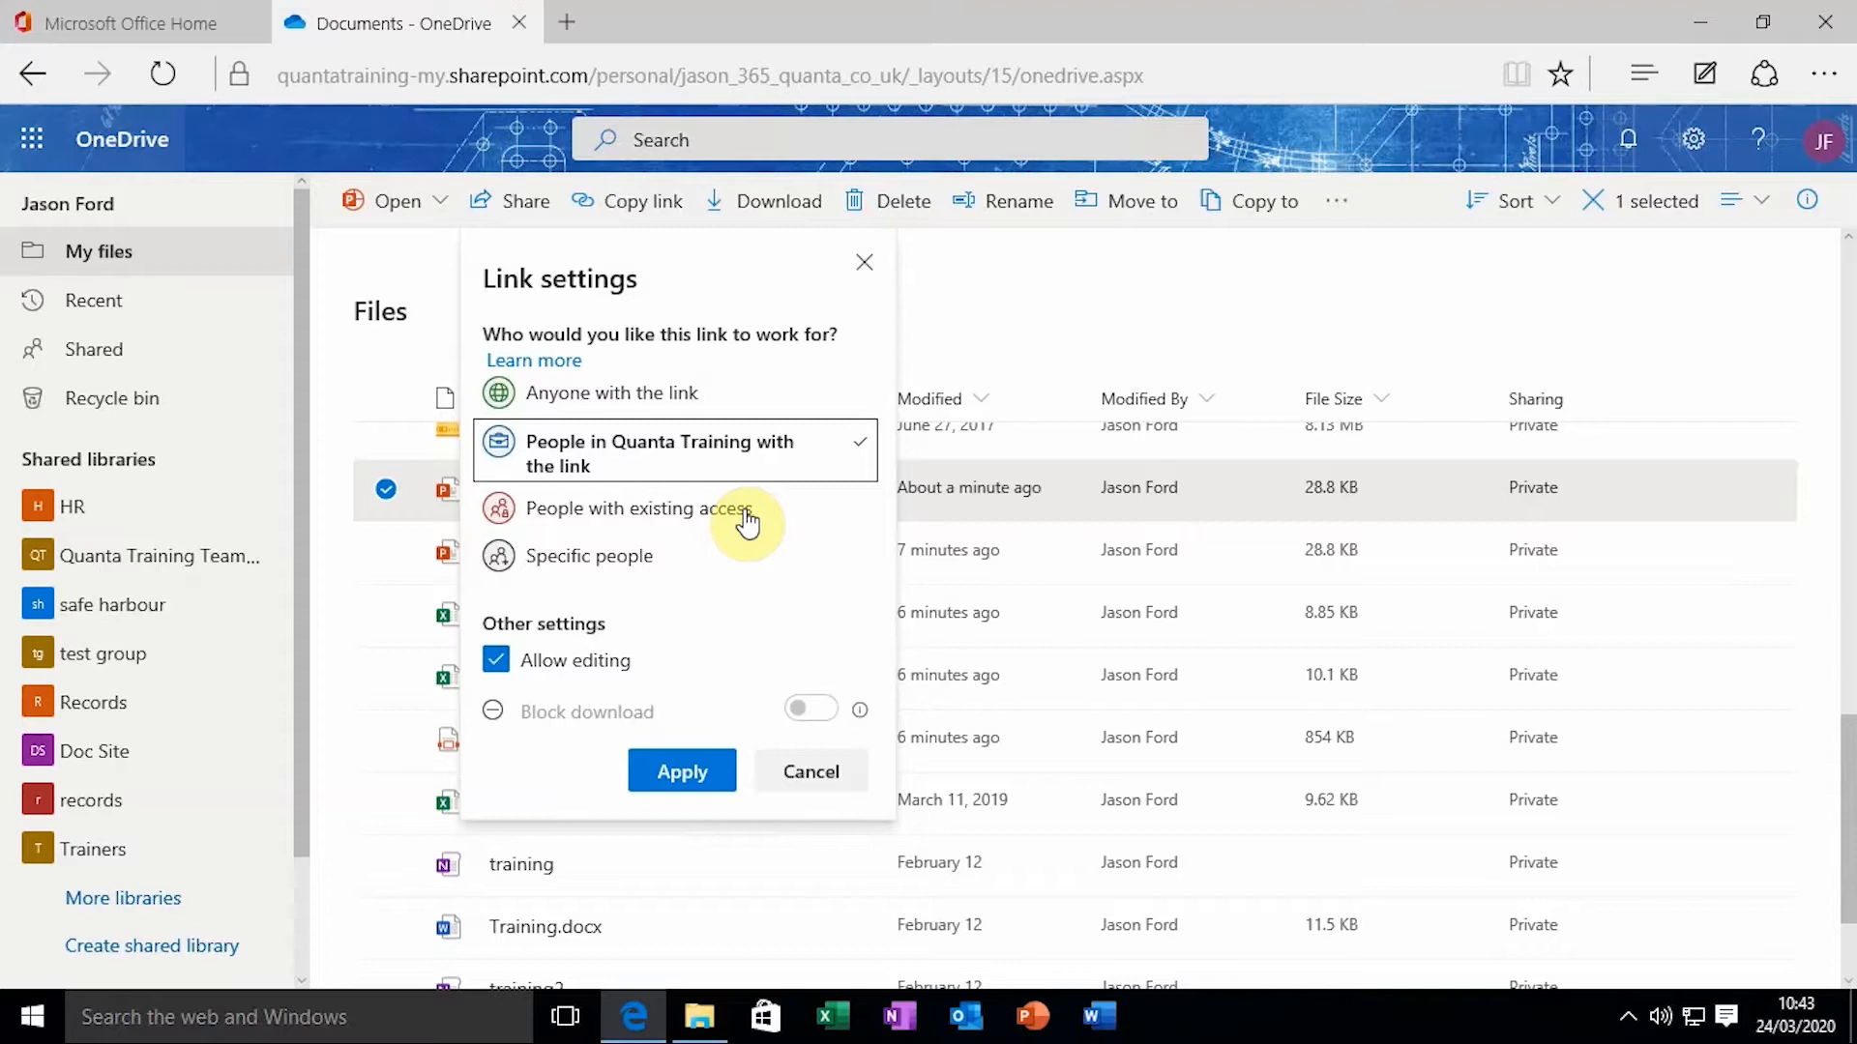
# Change the link audience to Specific people, keeping editing allowed
pyautogui.click(613, 553)
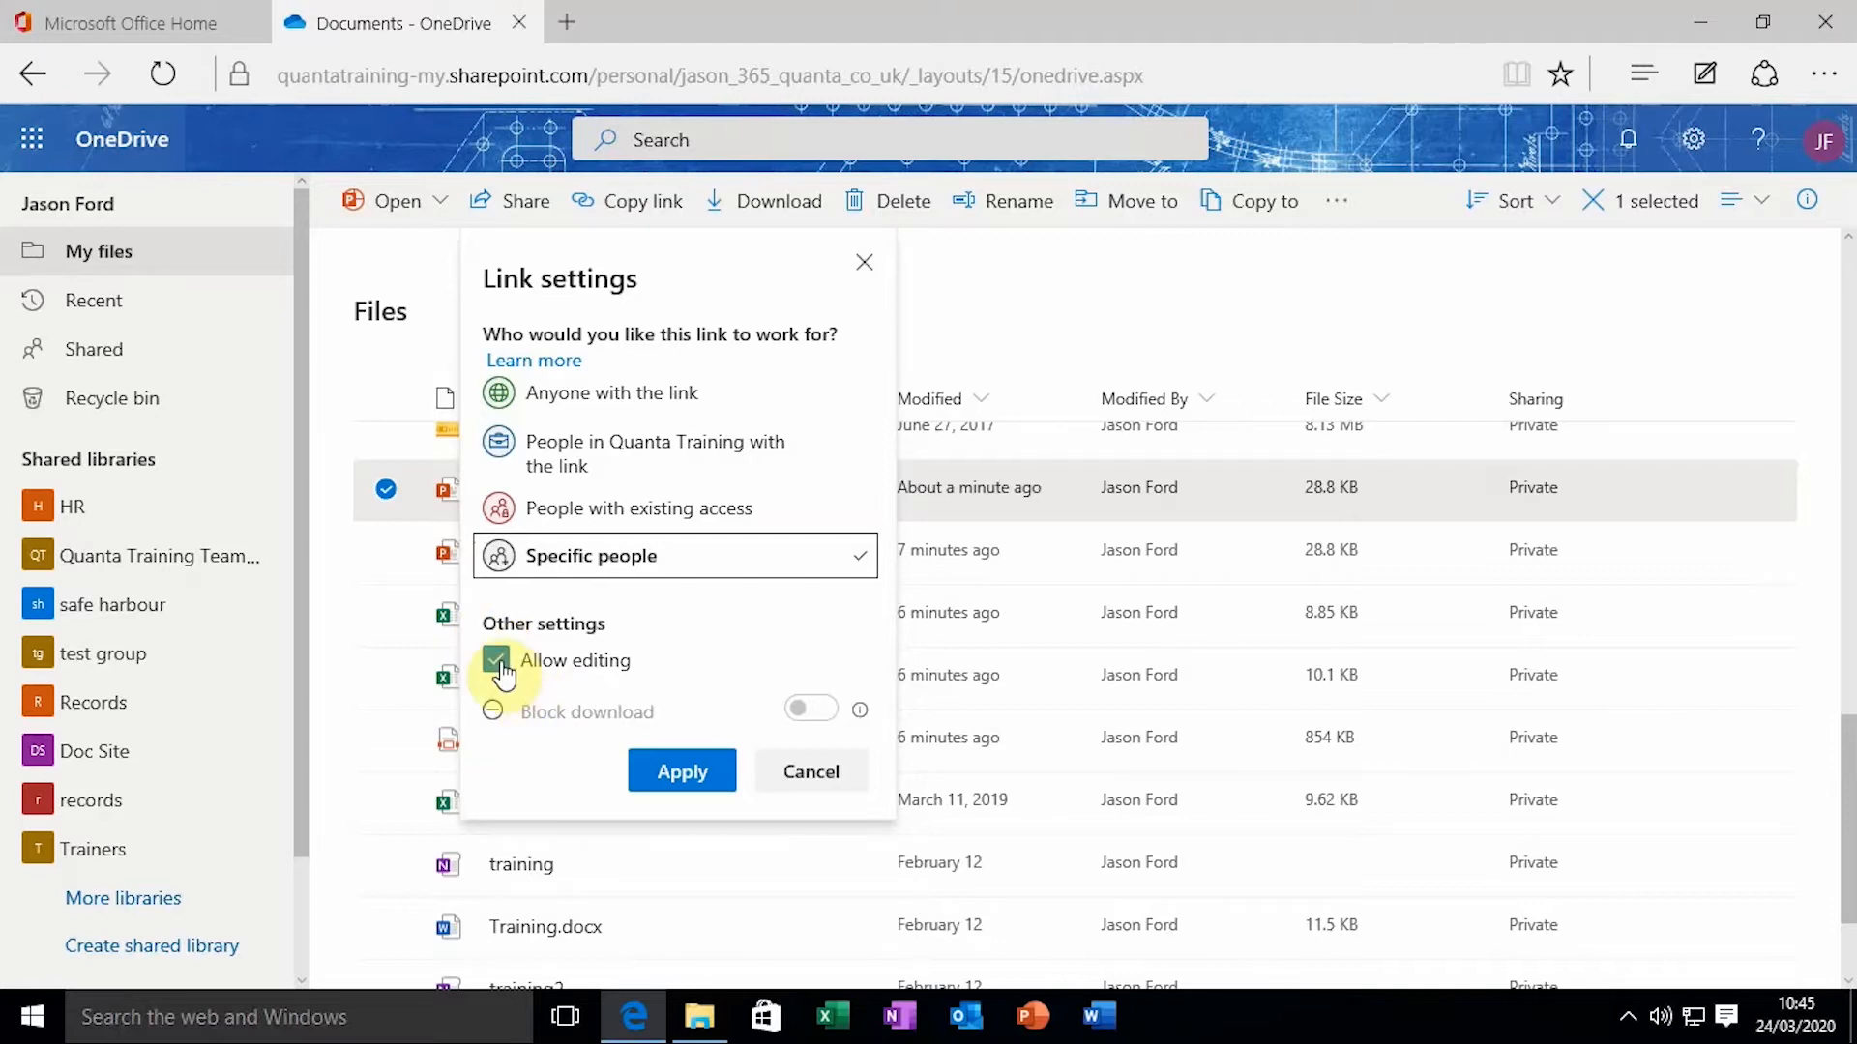
# Try the Allow editing and Block download options, leave editing allowed, and apply the link settings
pyautogui.click(497, 657)
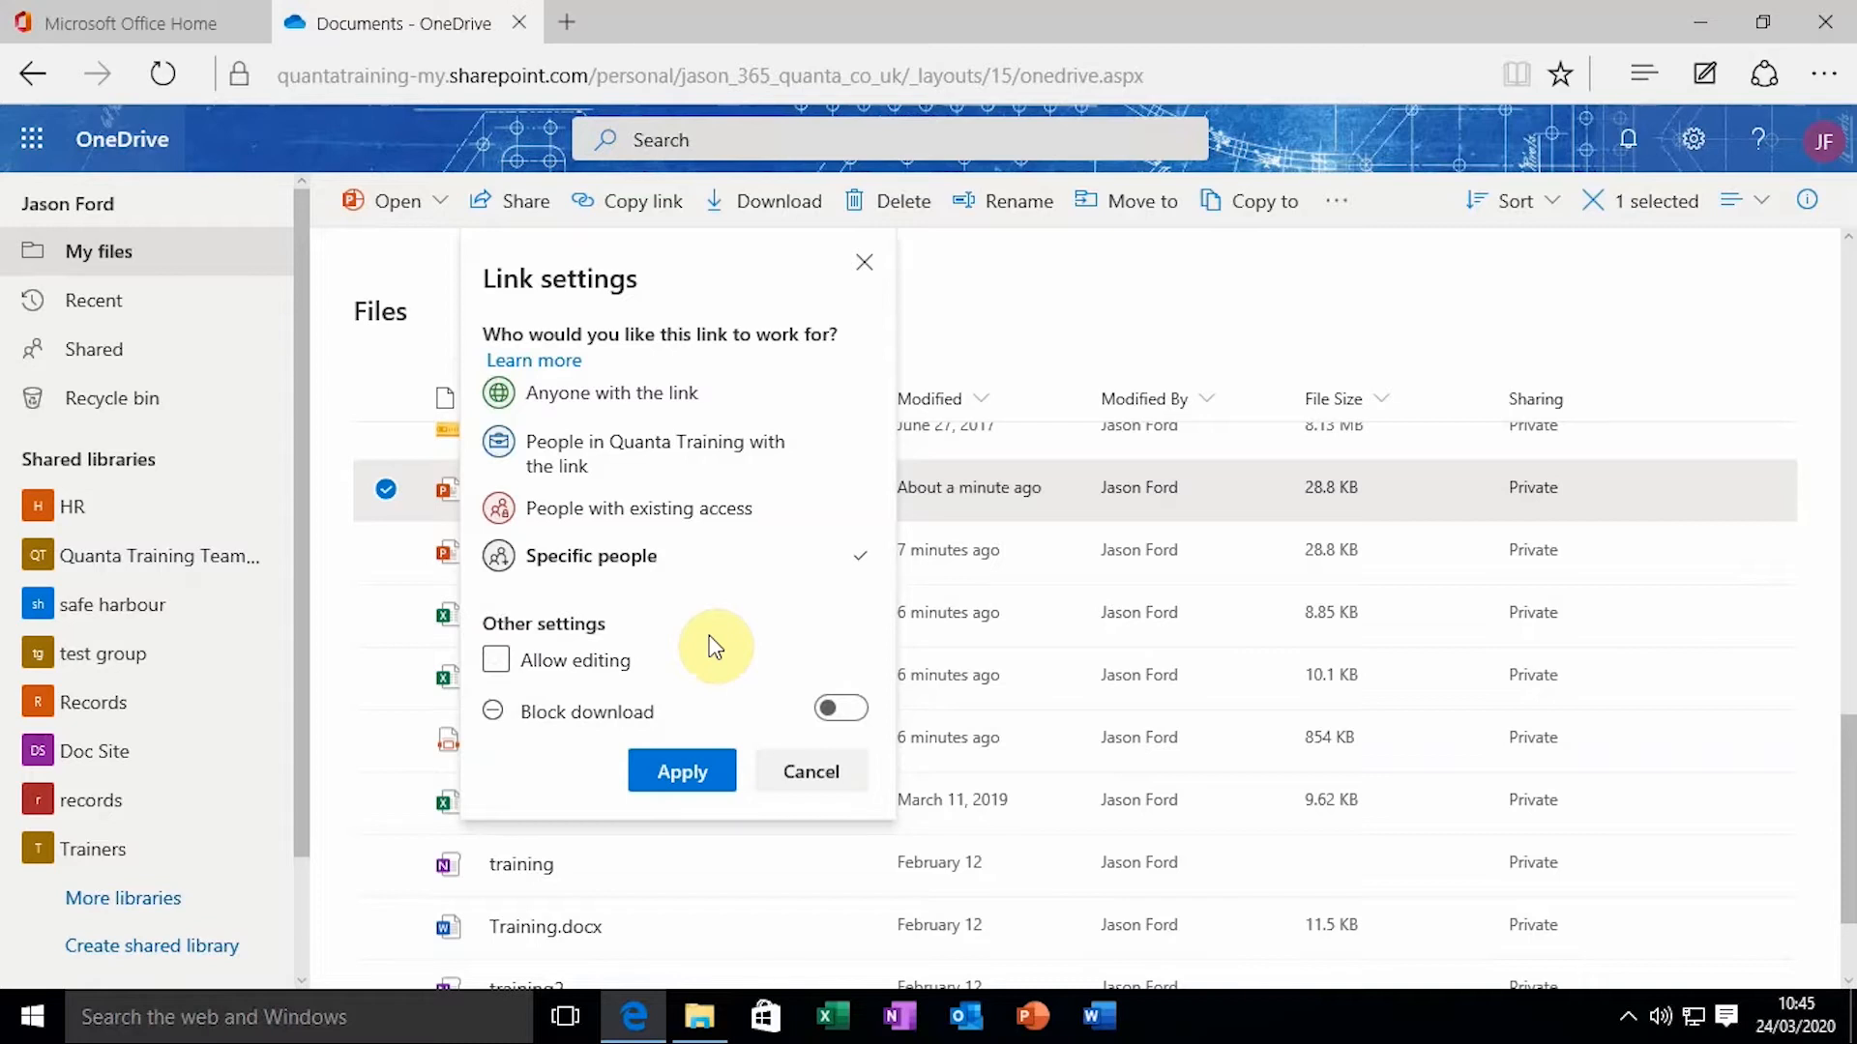
pyautogui.click(841, 709)
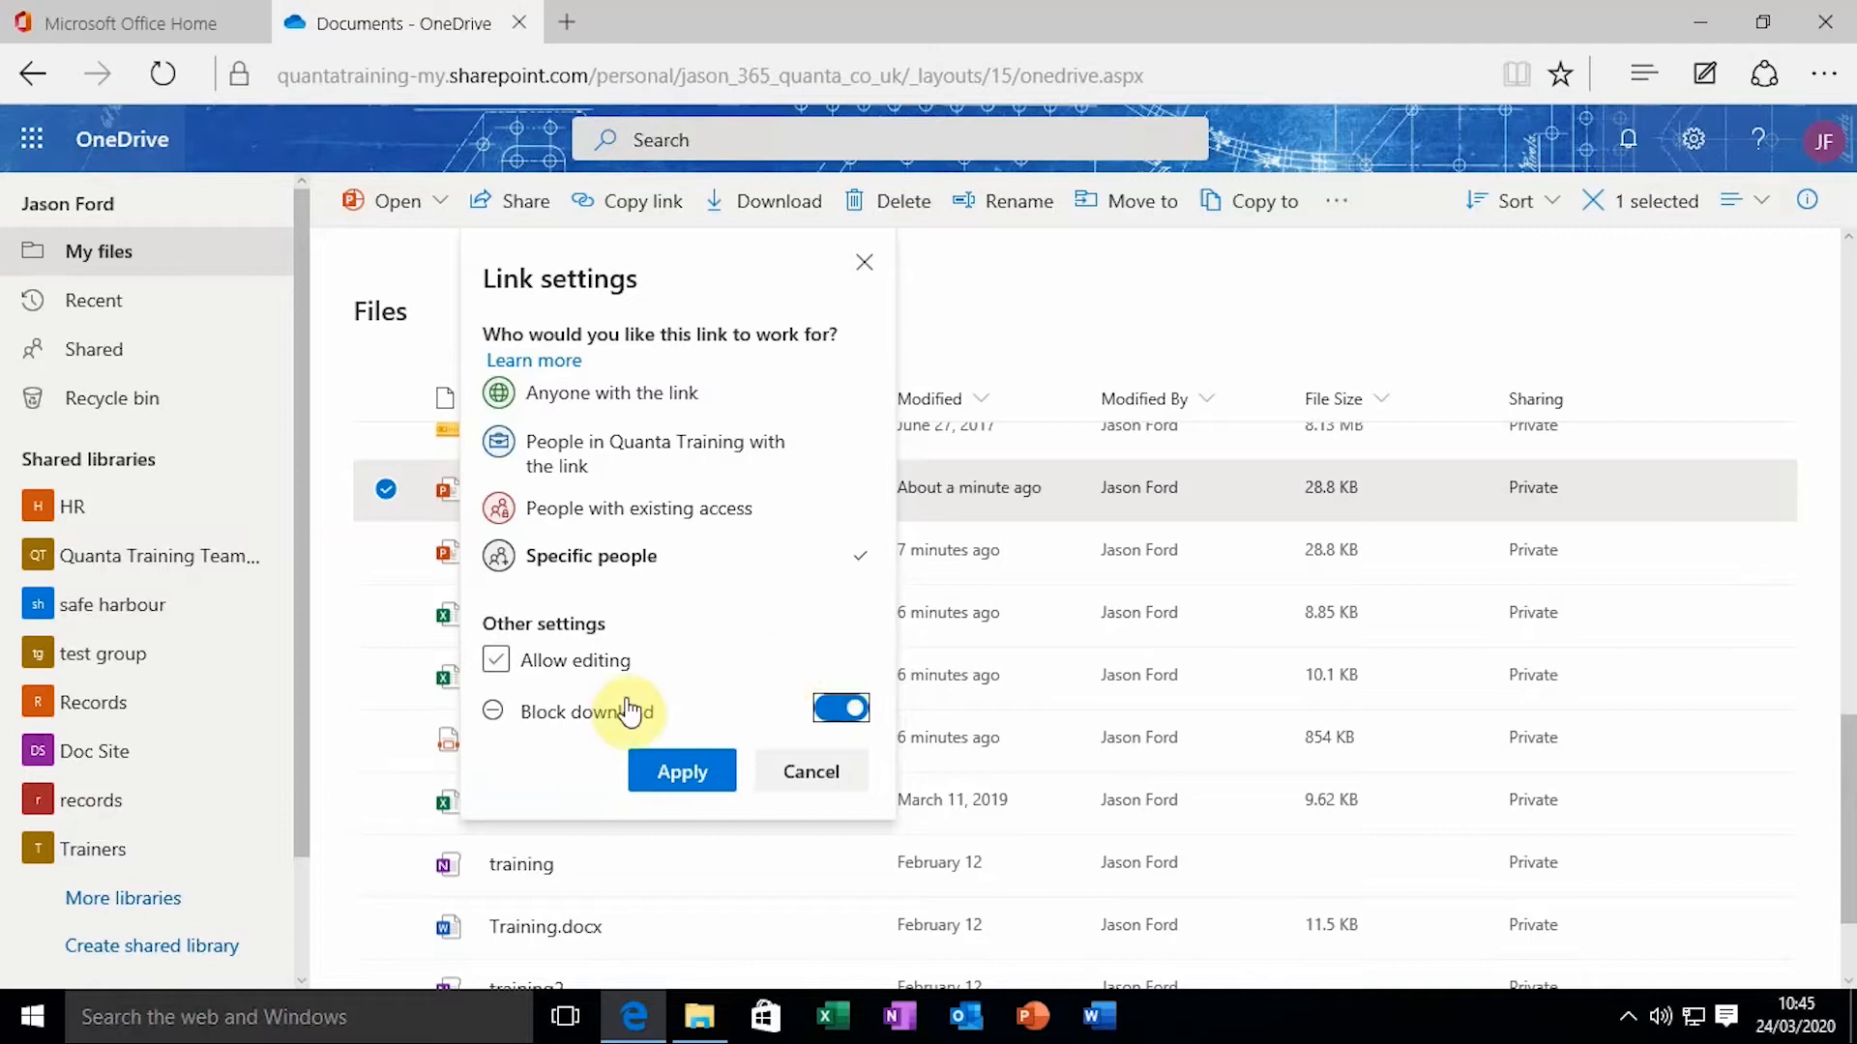
pyautogui.click(540, 657)
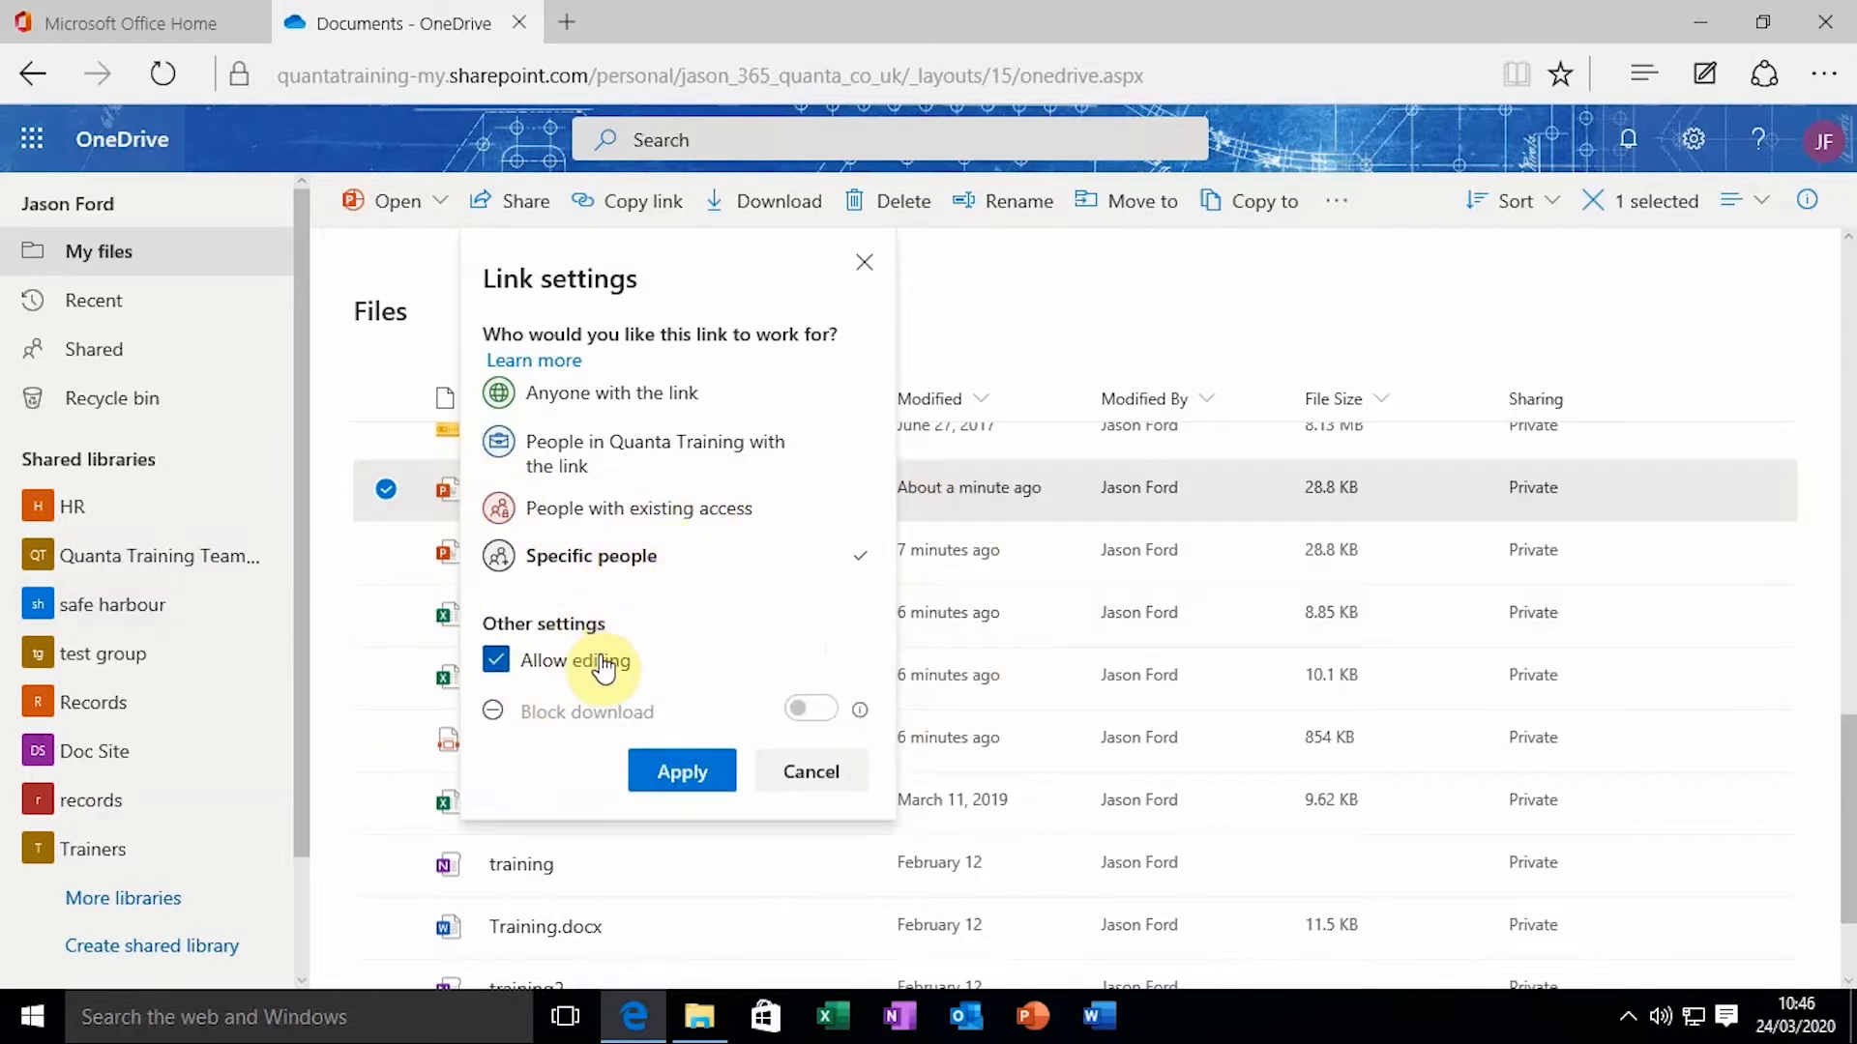
pyautogui.click(674, 761)
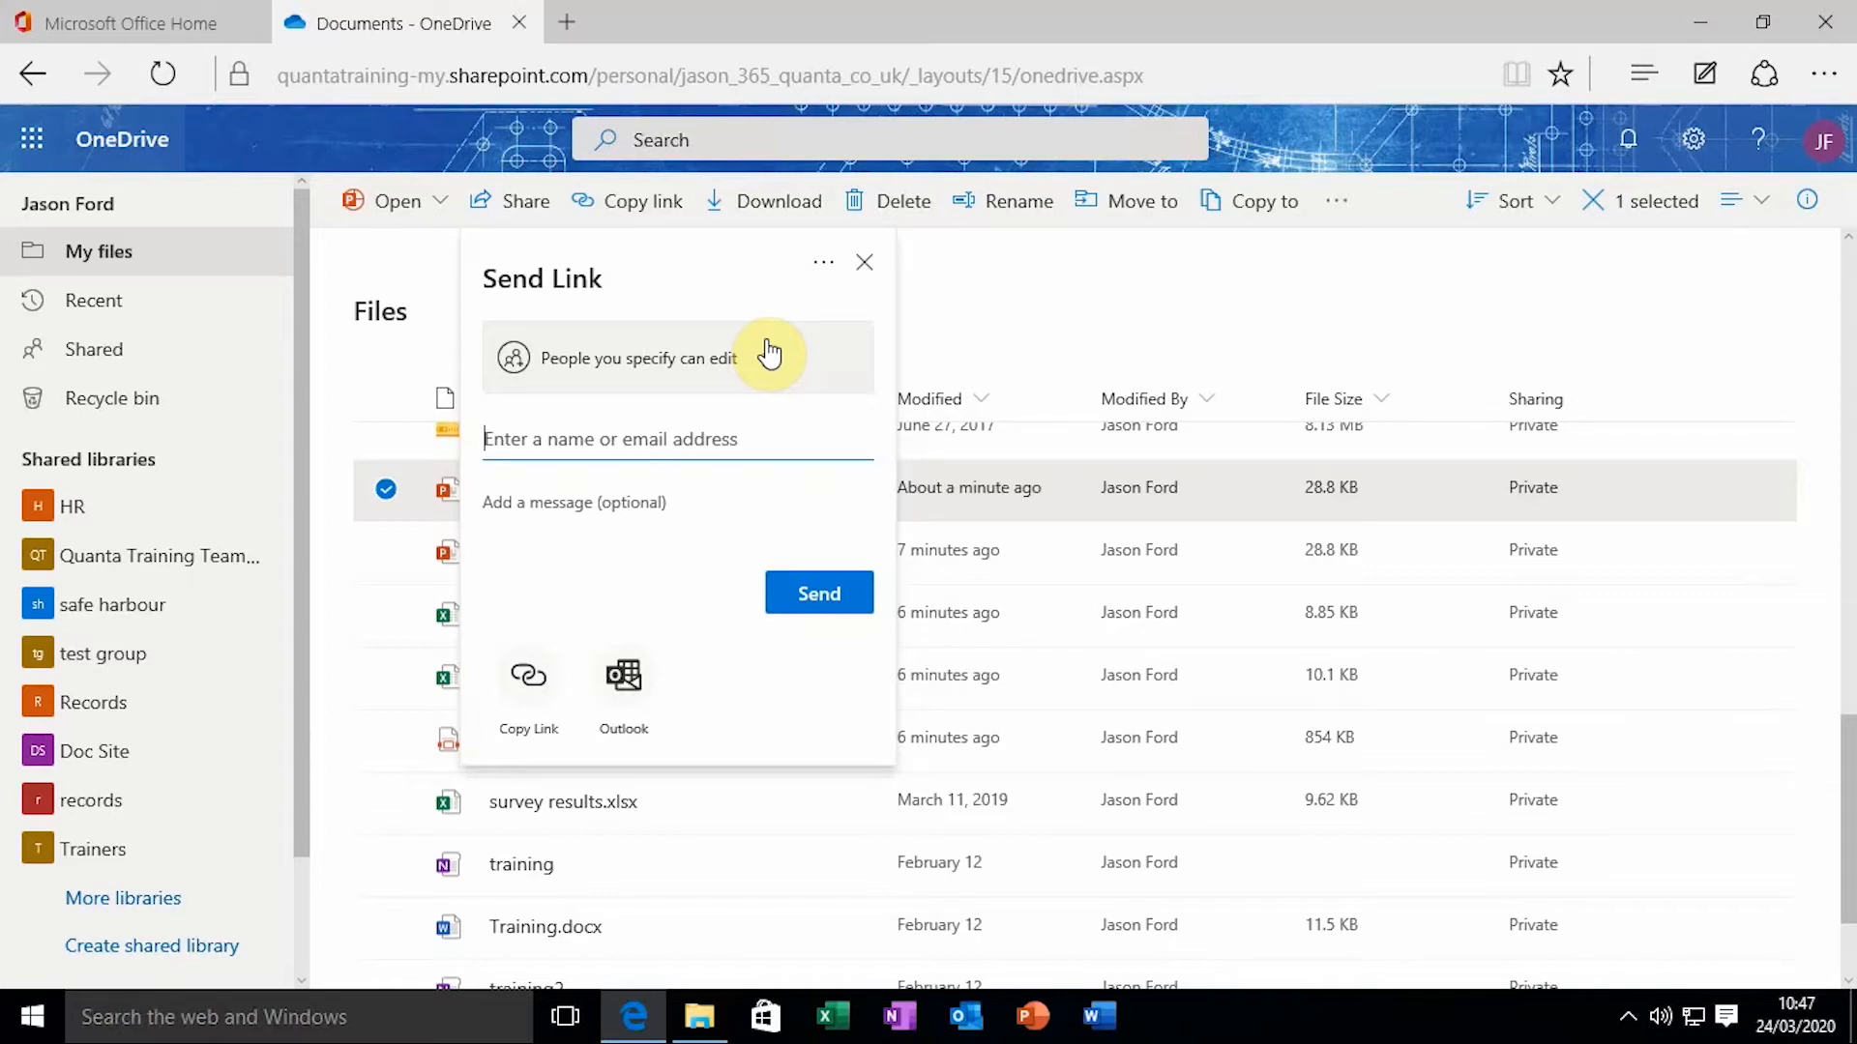
# Add two recipients: a suggested contact and a colleague by e-mail address
pyautogui.write('martin')
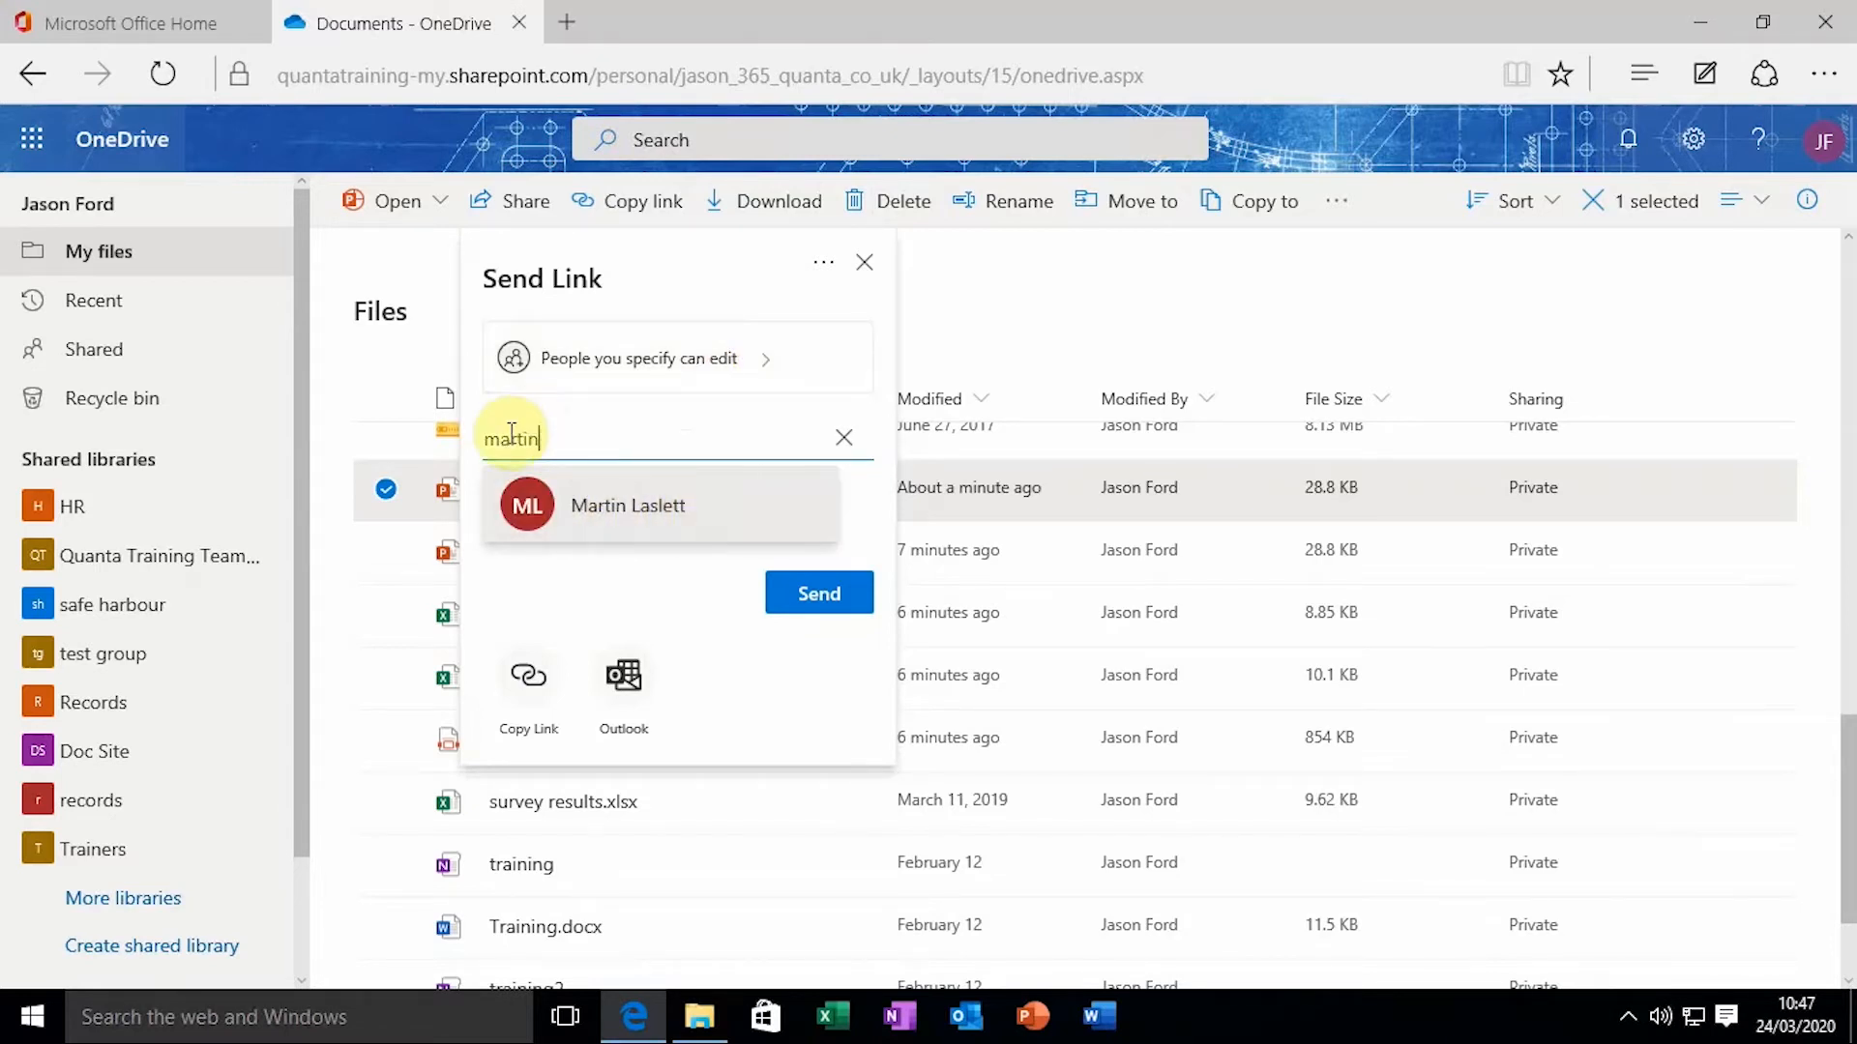
pyautogui.click(641, 519)
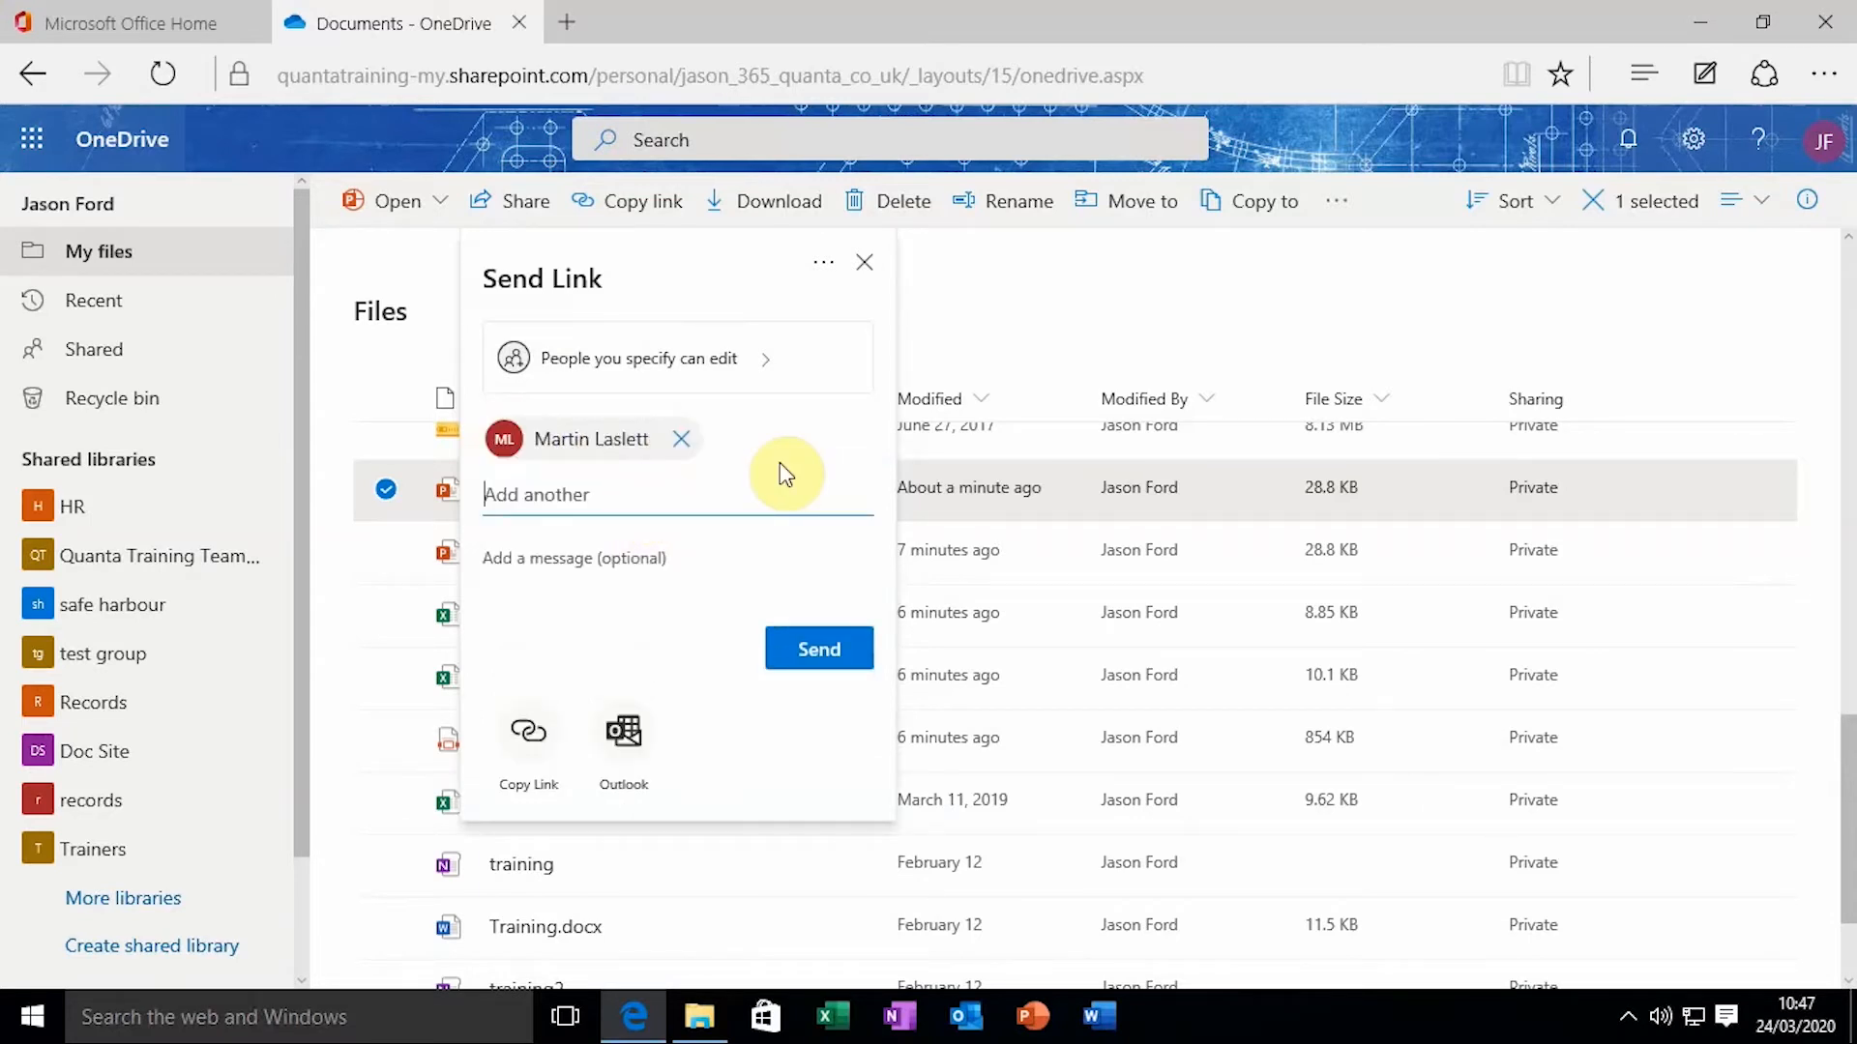
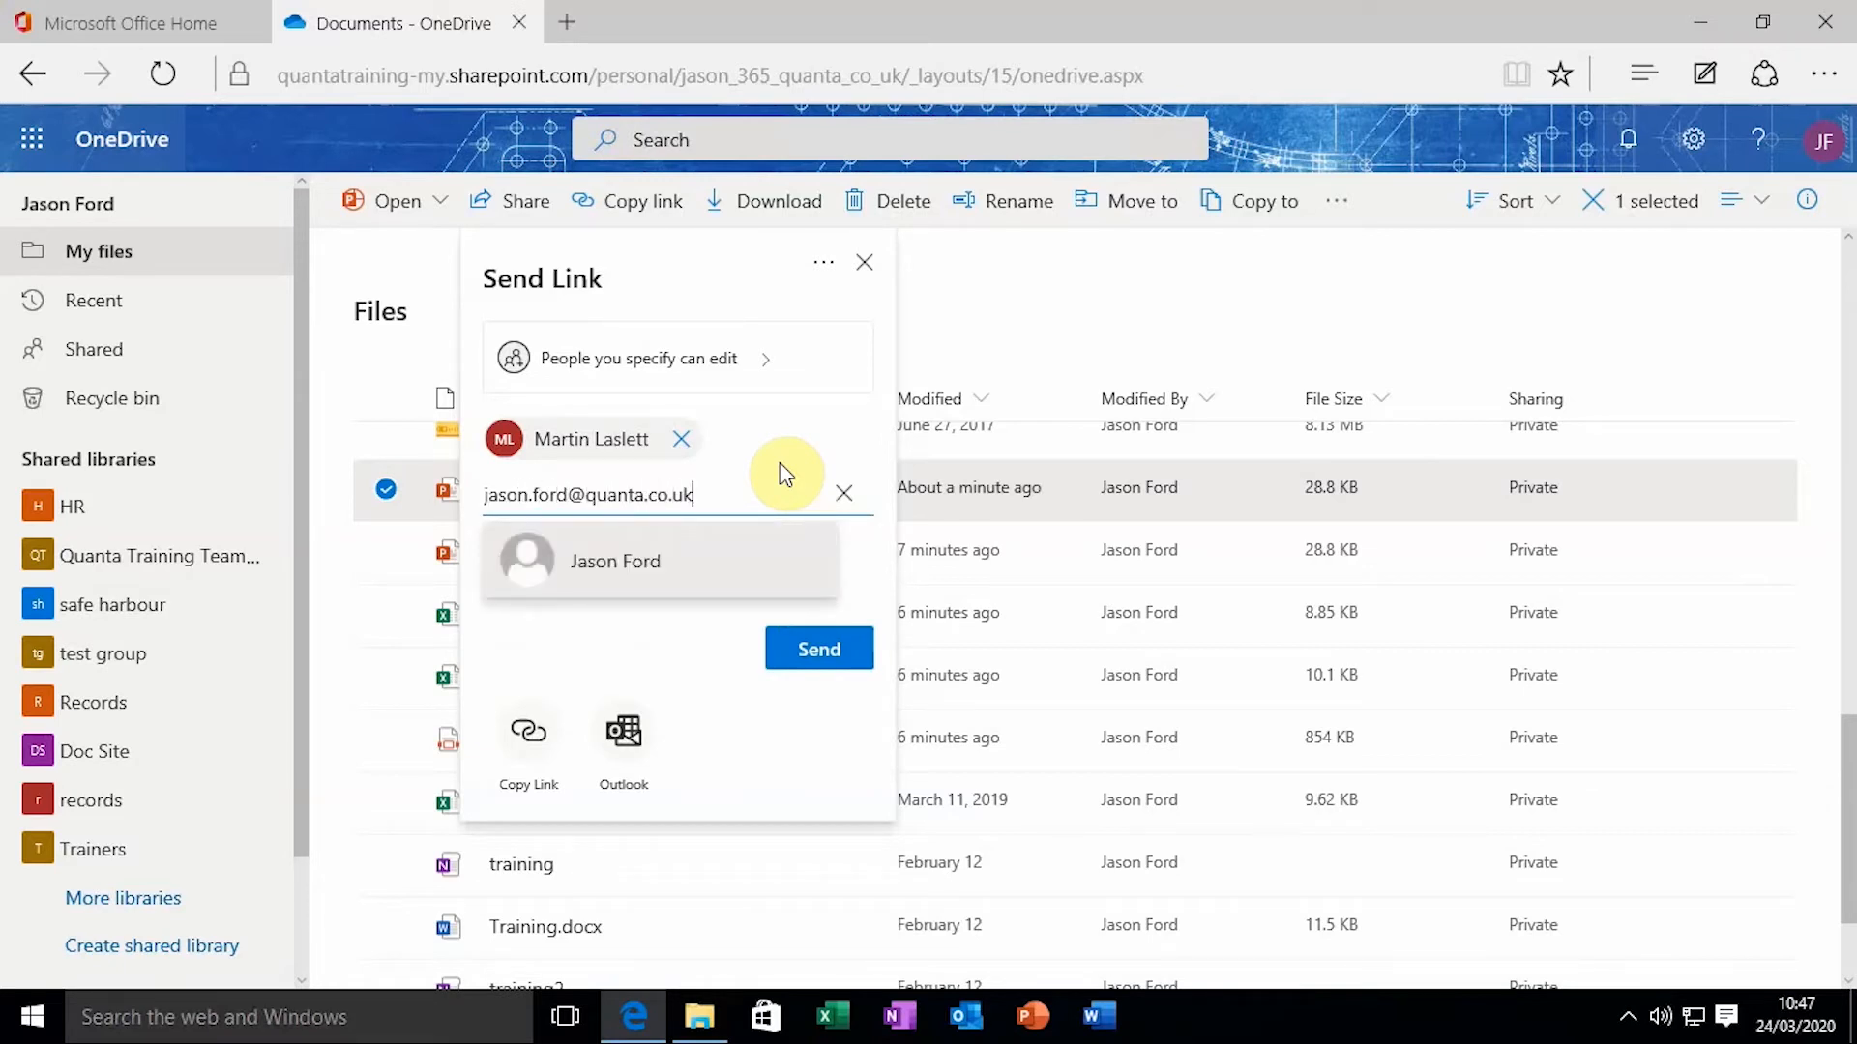
pyautogui.click(671, 538)
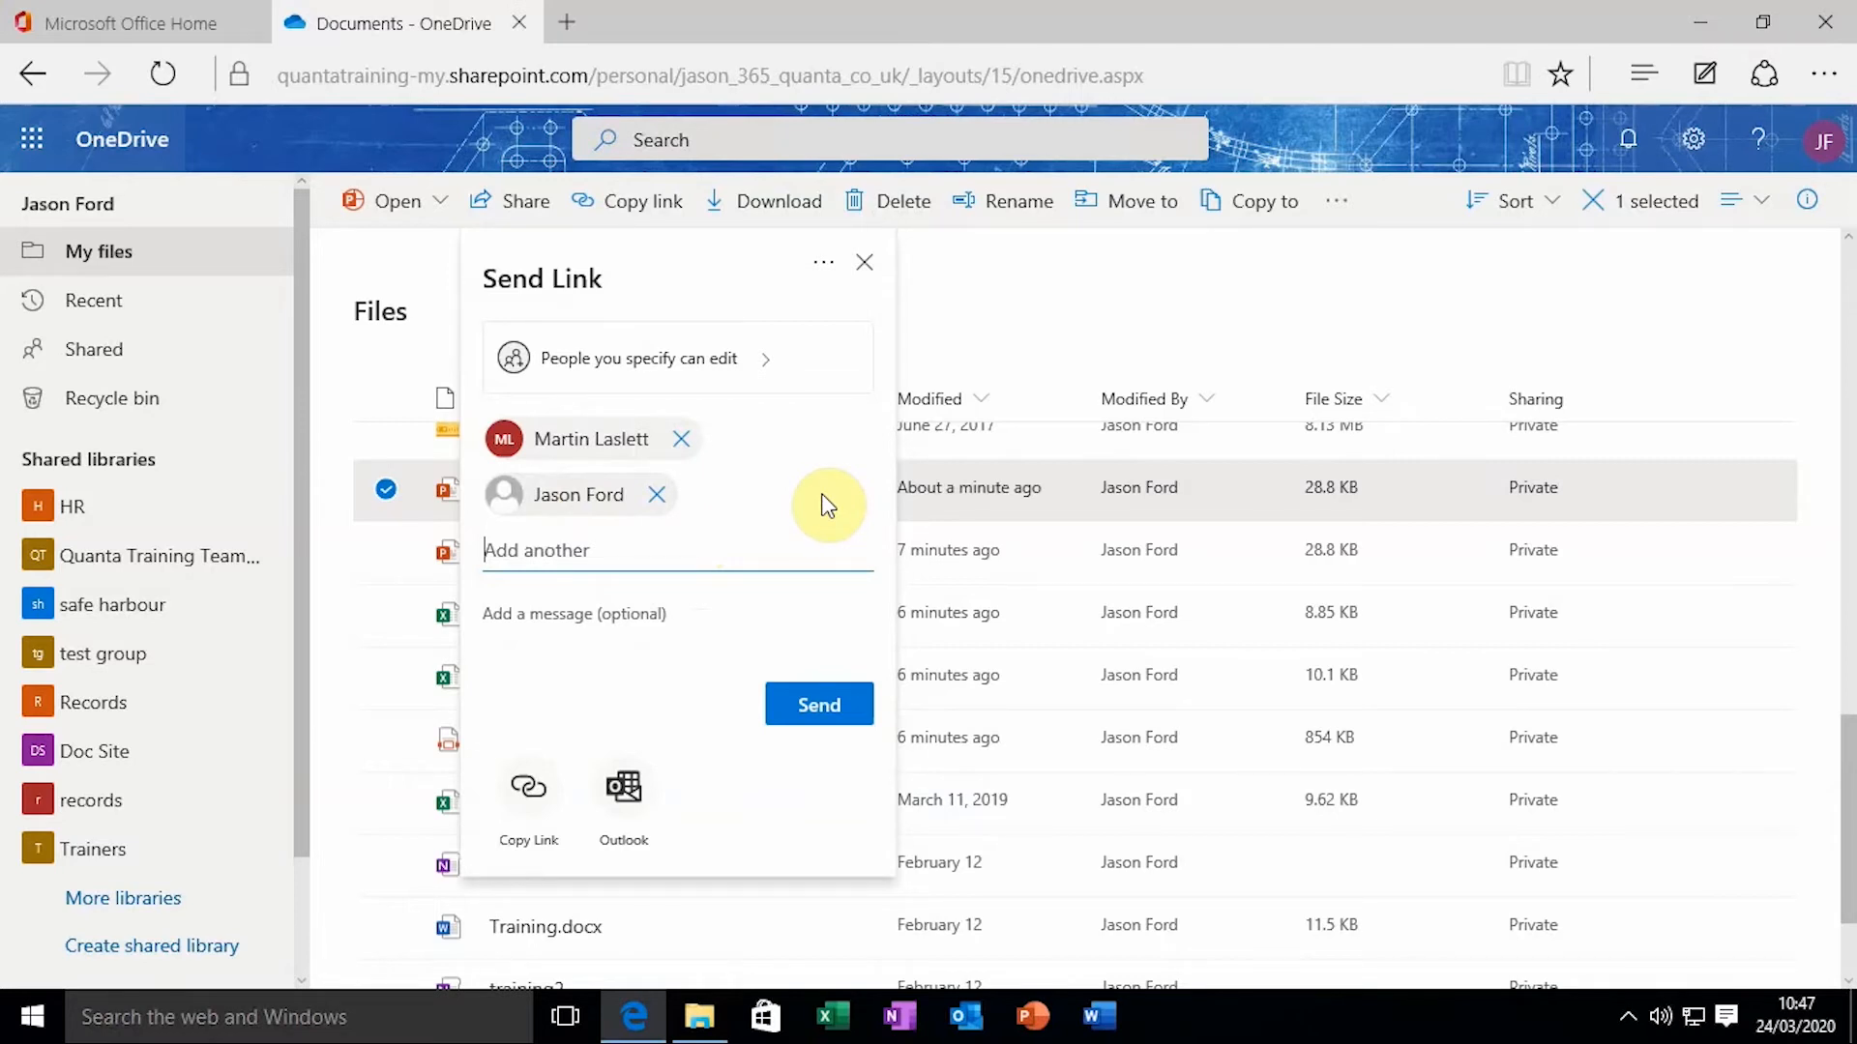
# Write the message 'Please help me with my presentation!' and send the link
pyautogui.click(607, 623)
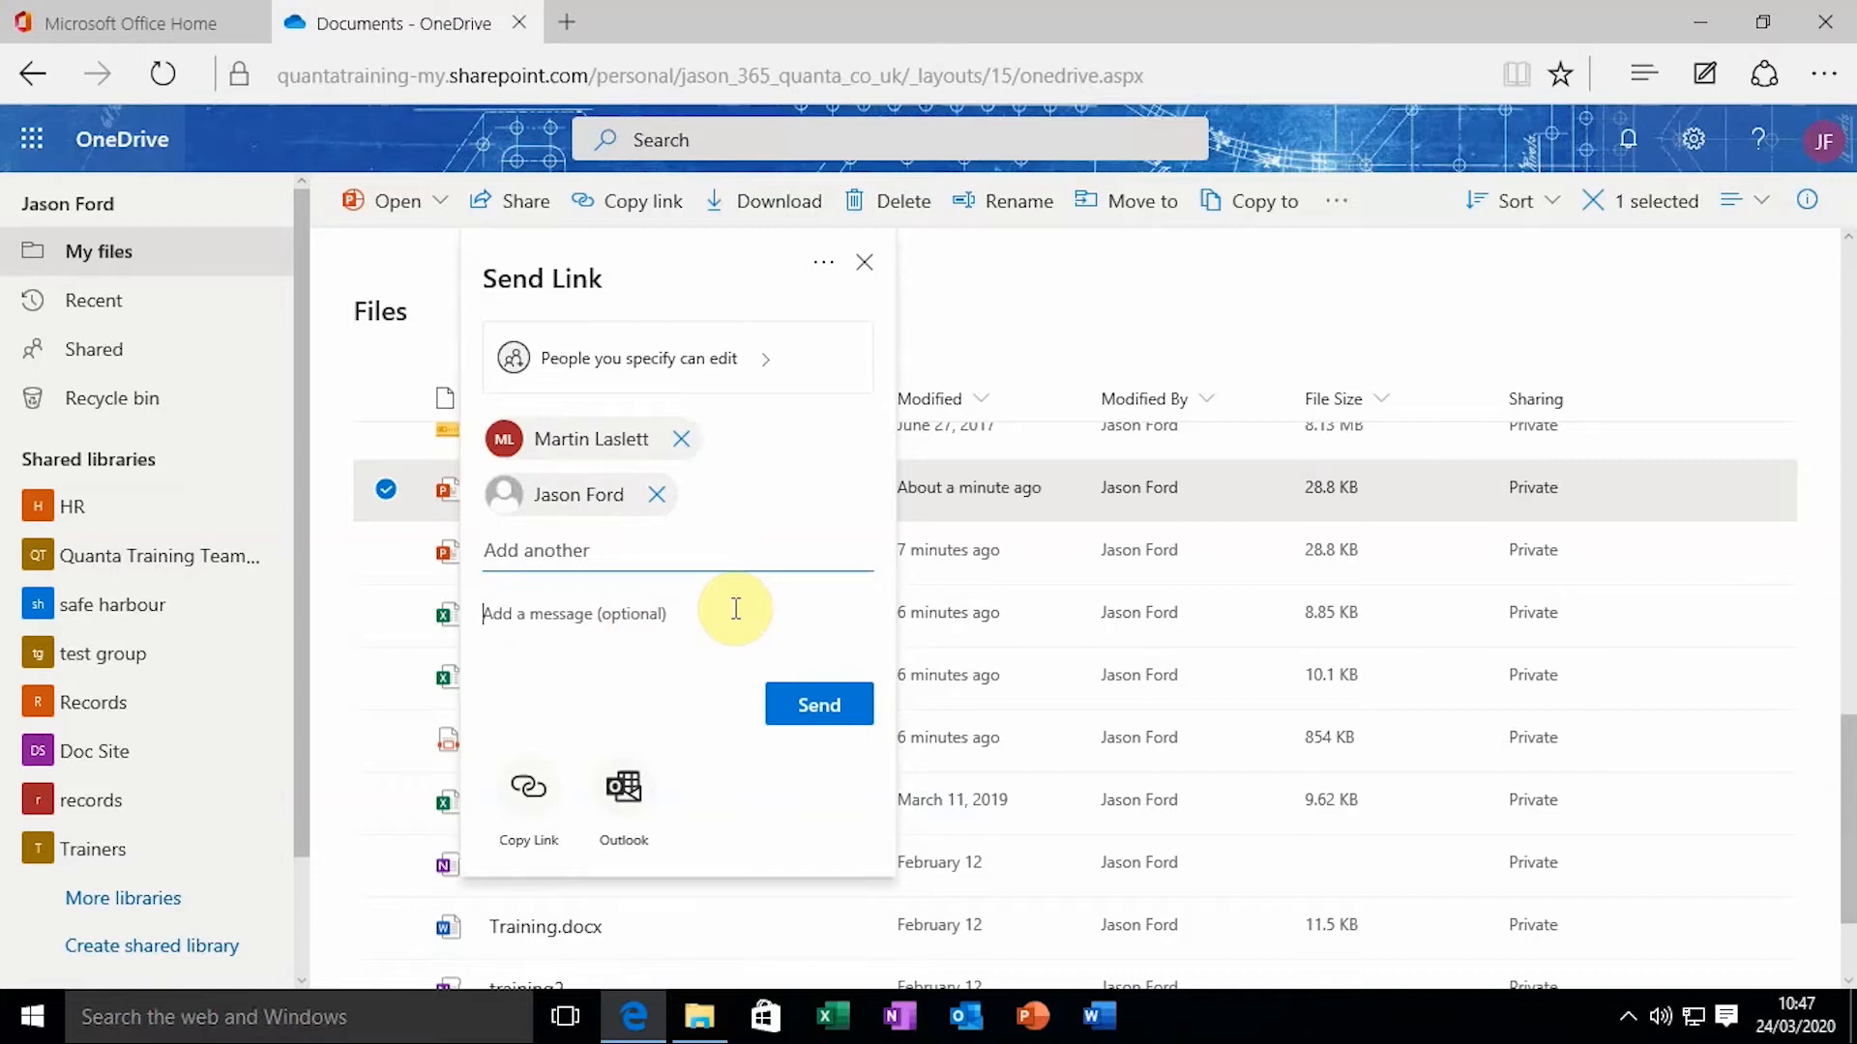
pyautogui.write('Please hep')
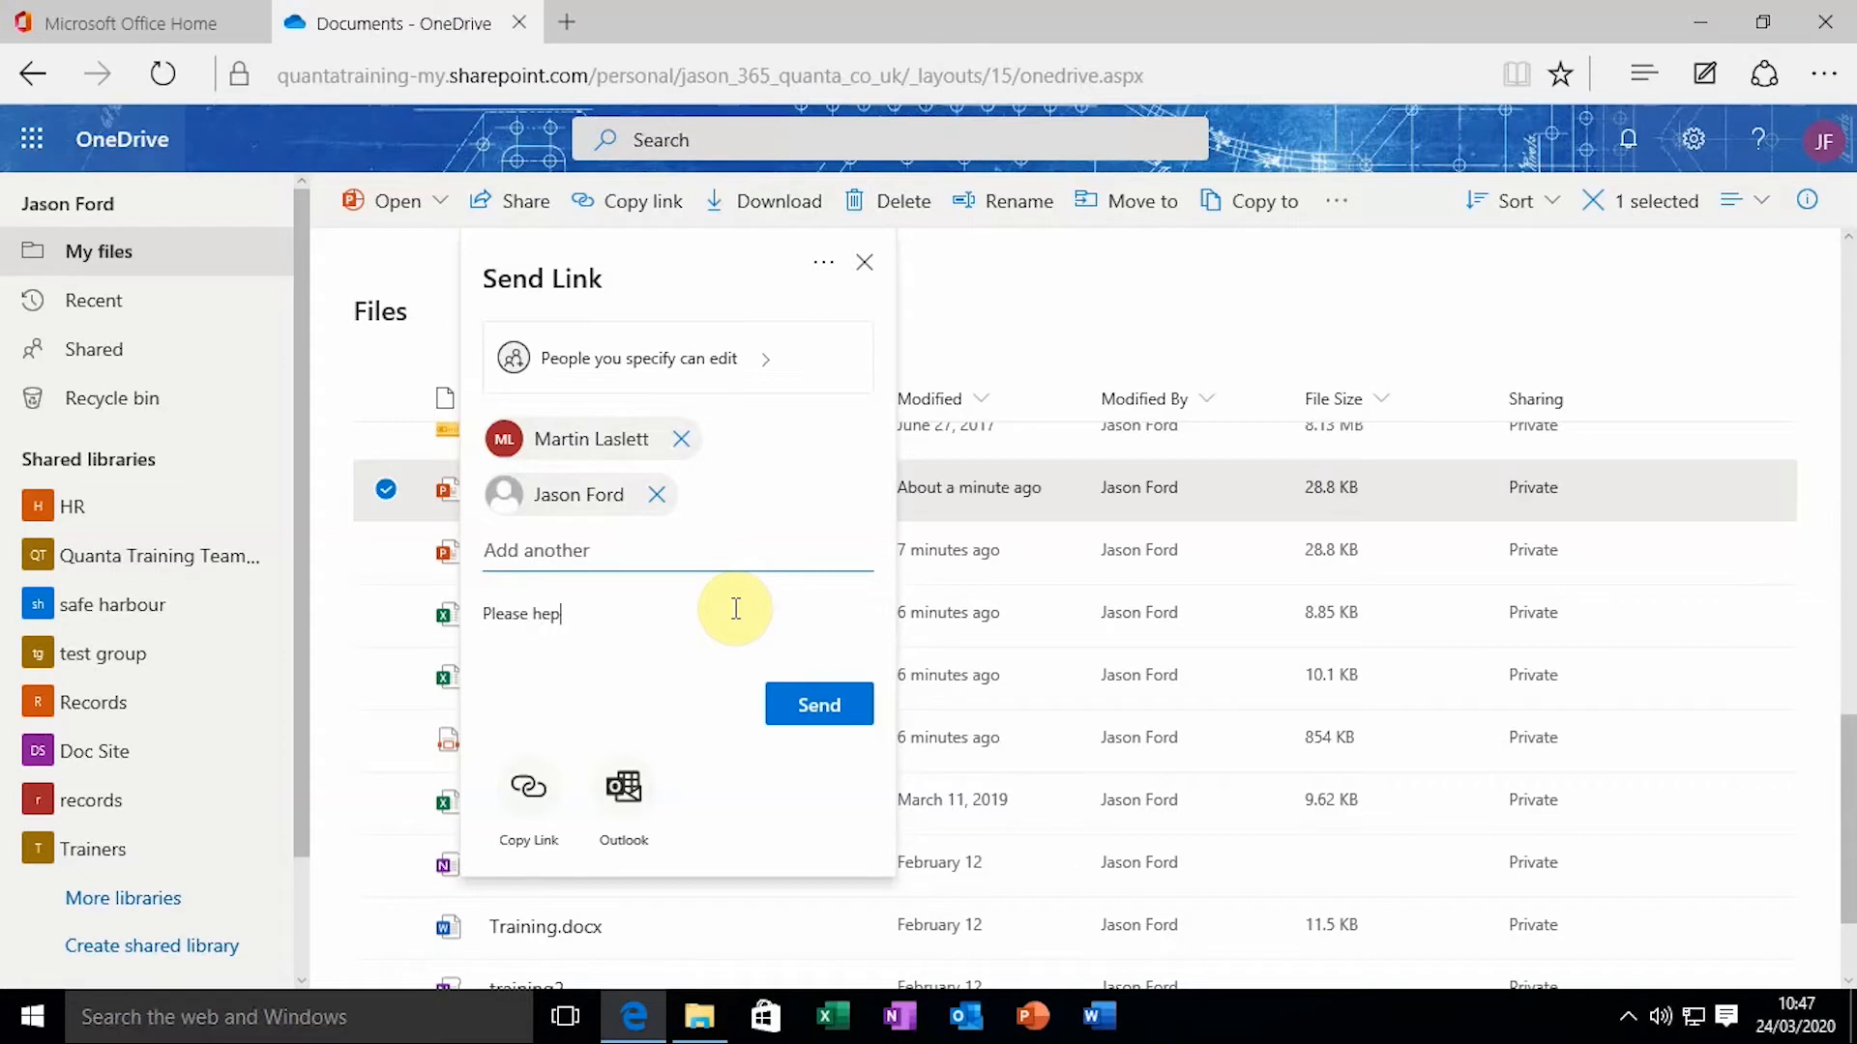
pyautogui.press('BackSpace')
pyautogui.write('lp me with my presentation!')
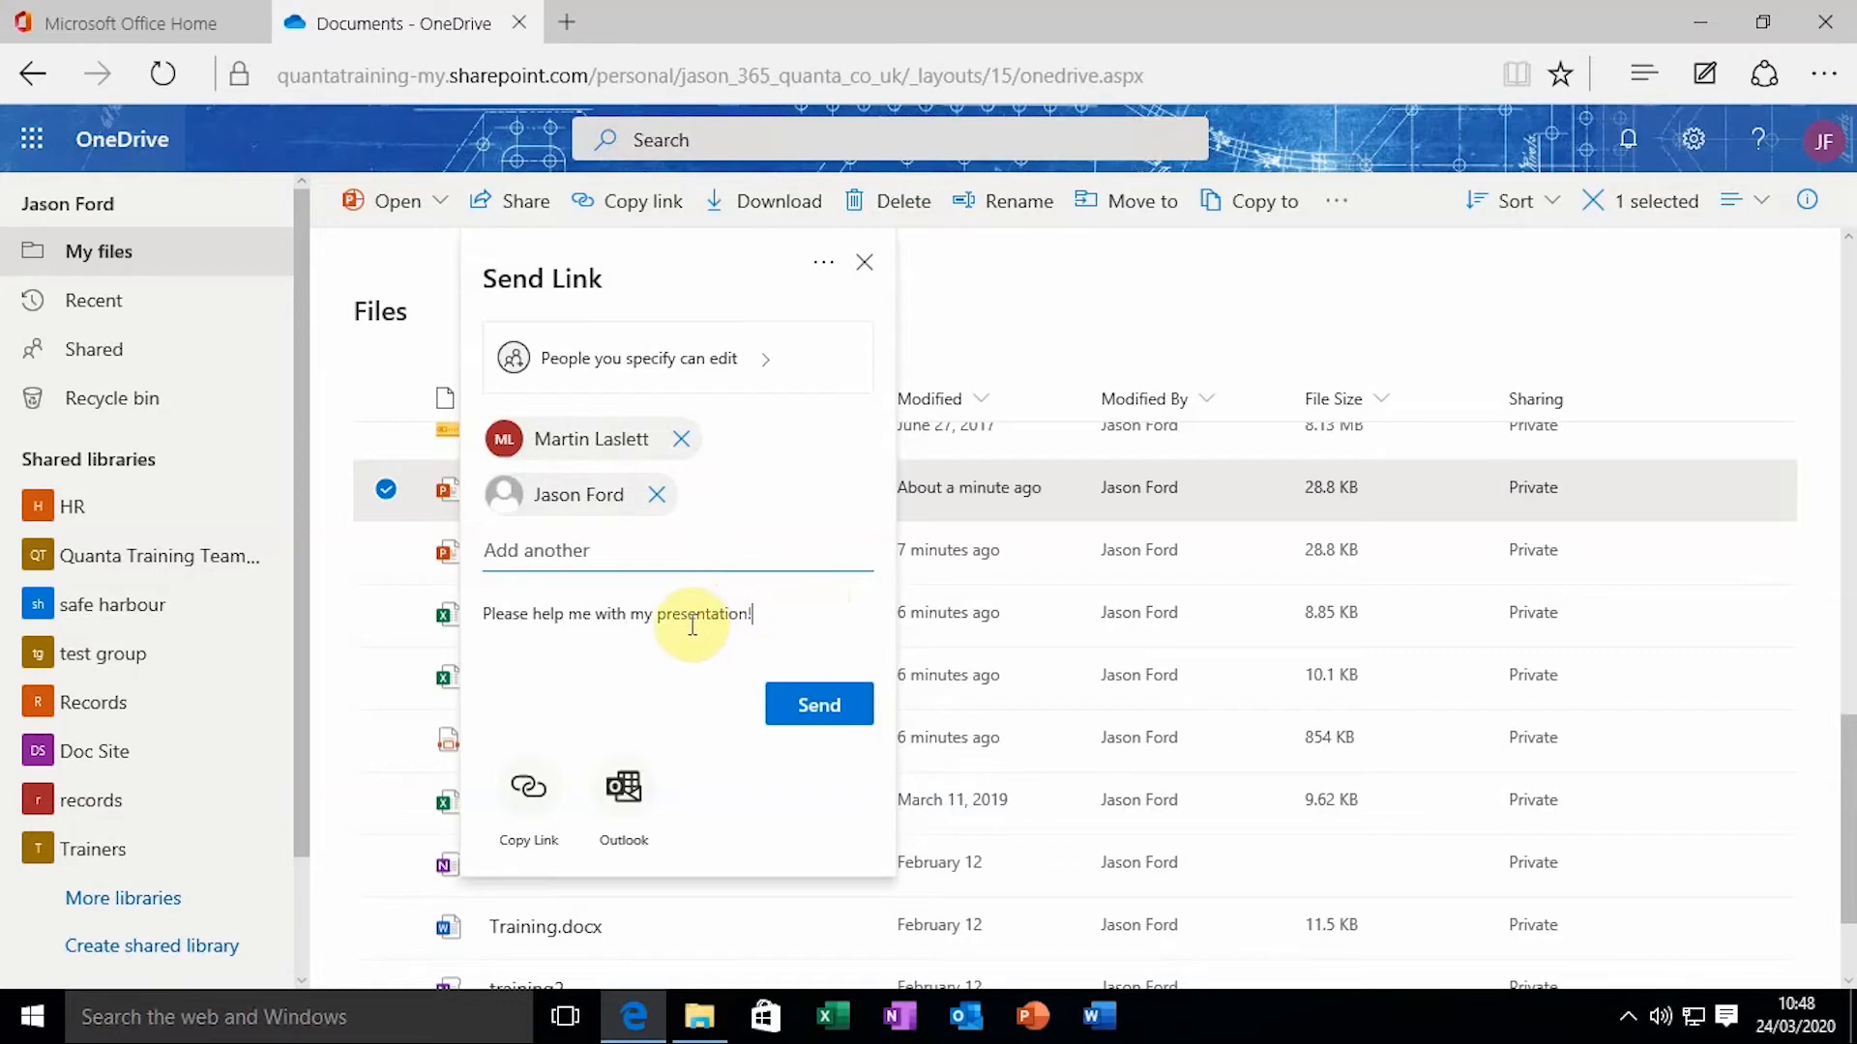
pyautogui.click(828, 702)
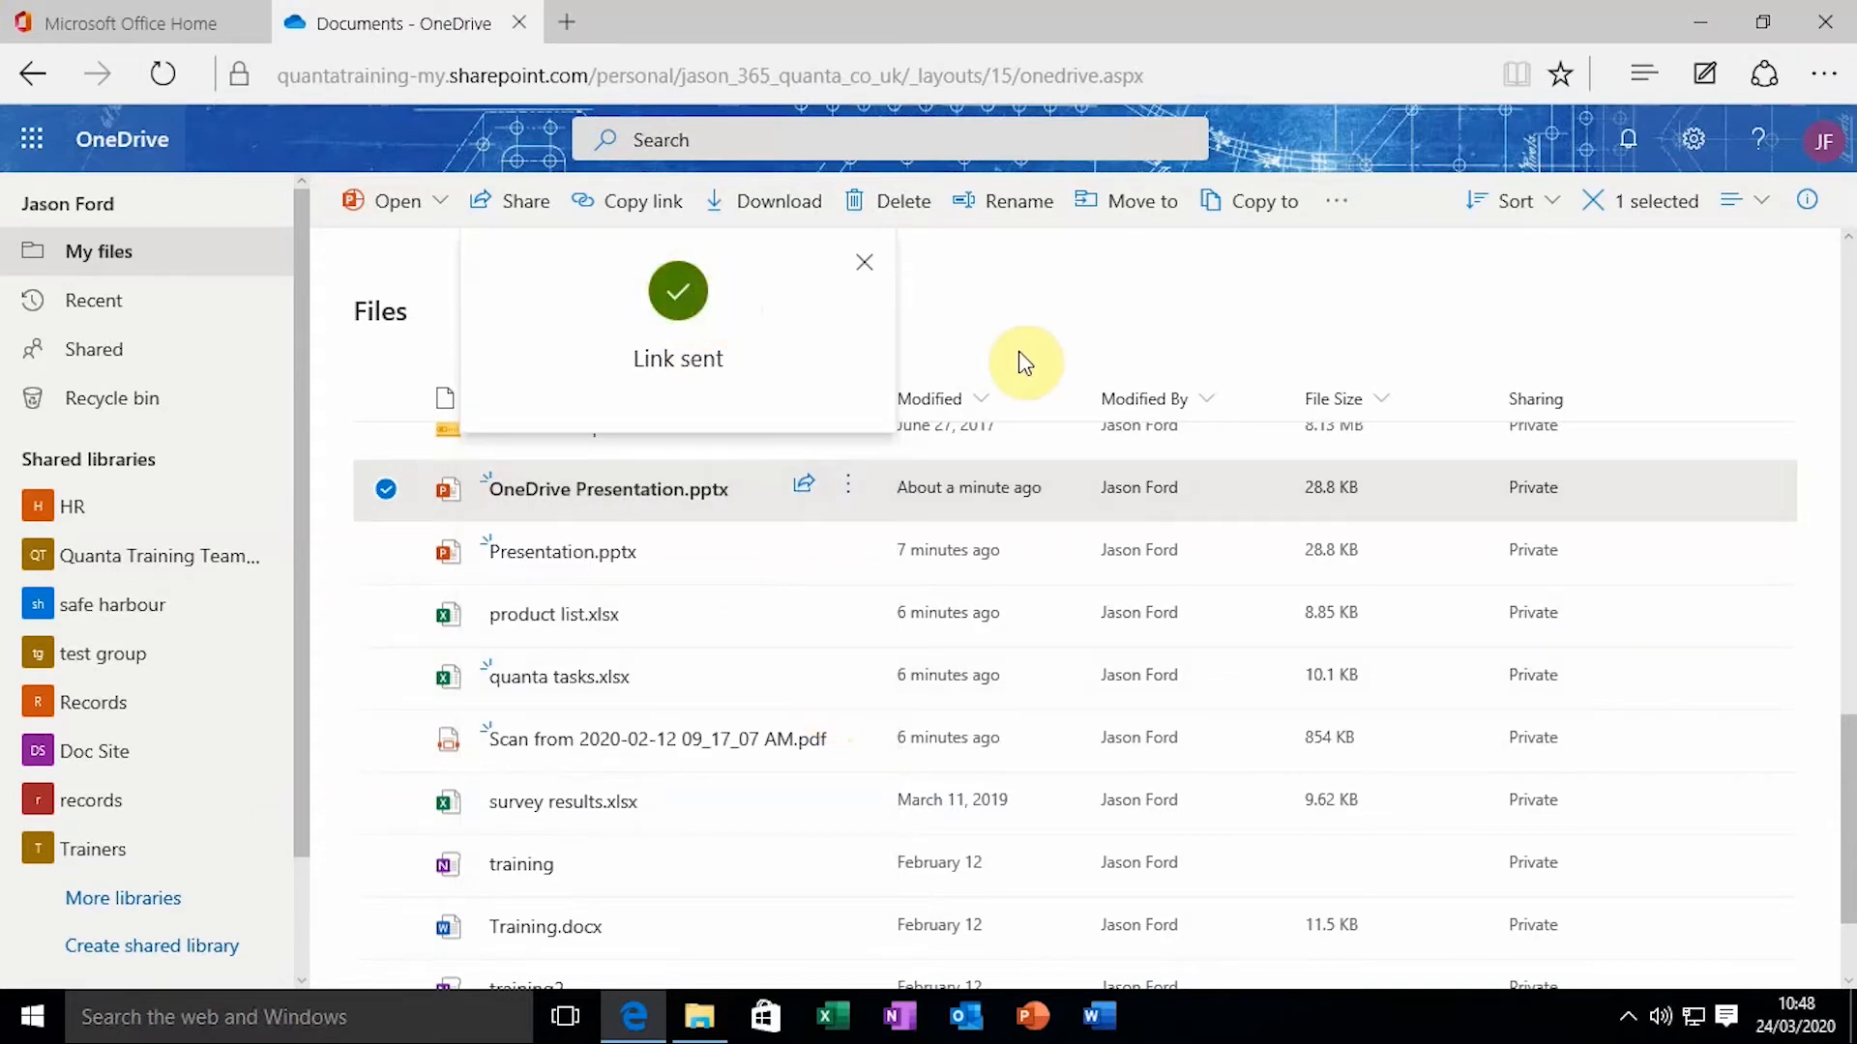
# Dismiss the Link sent confirmation to see the file marked Shared
pyautogui.click(865, 262)
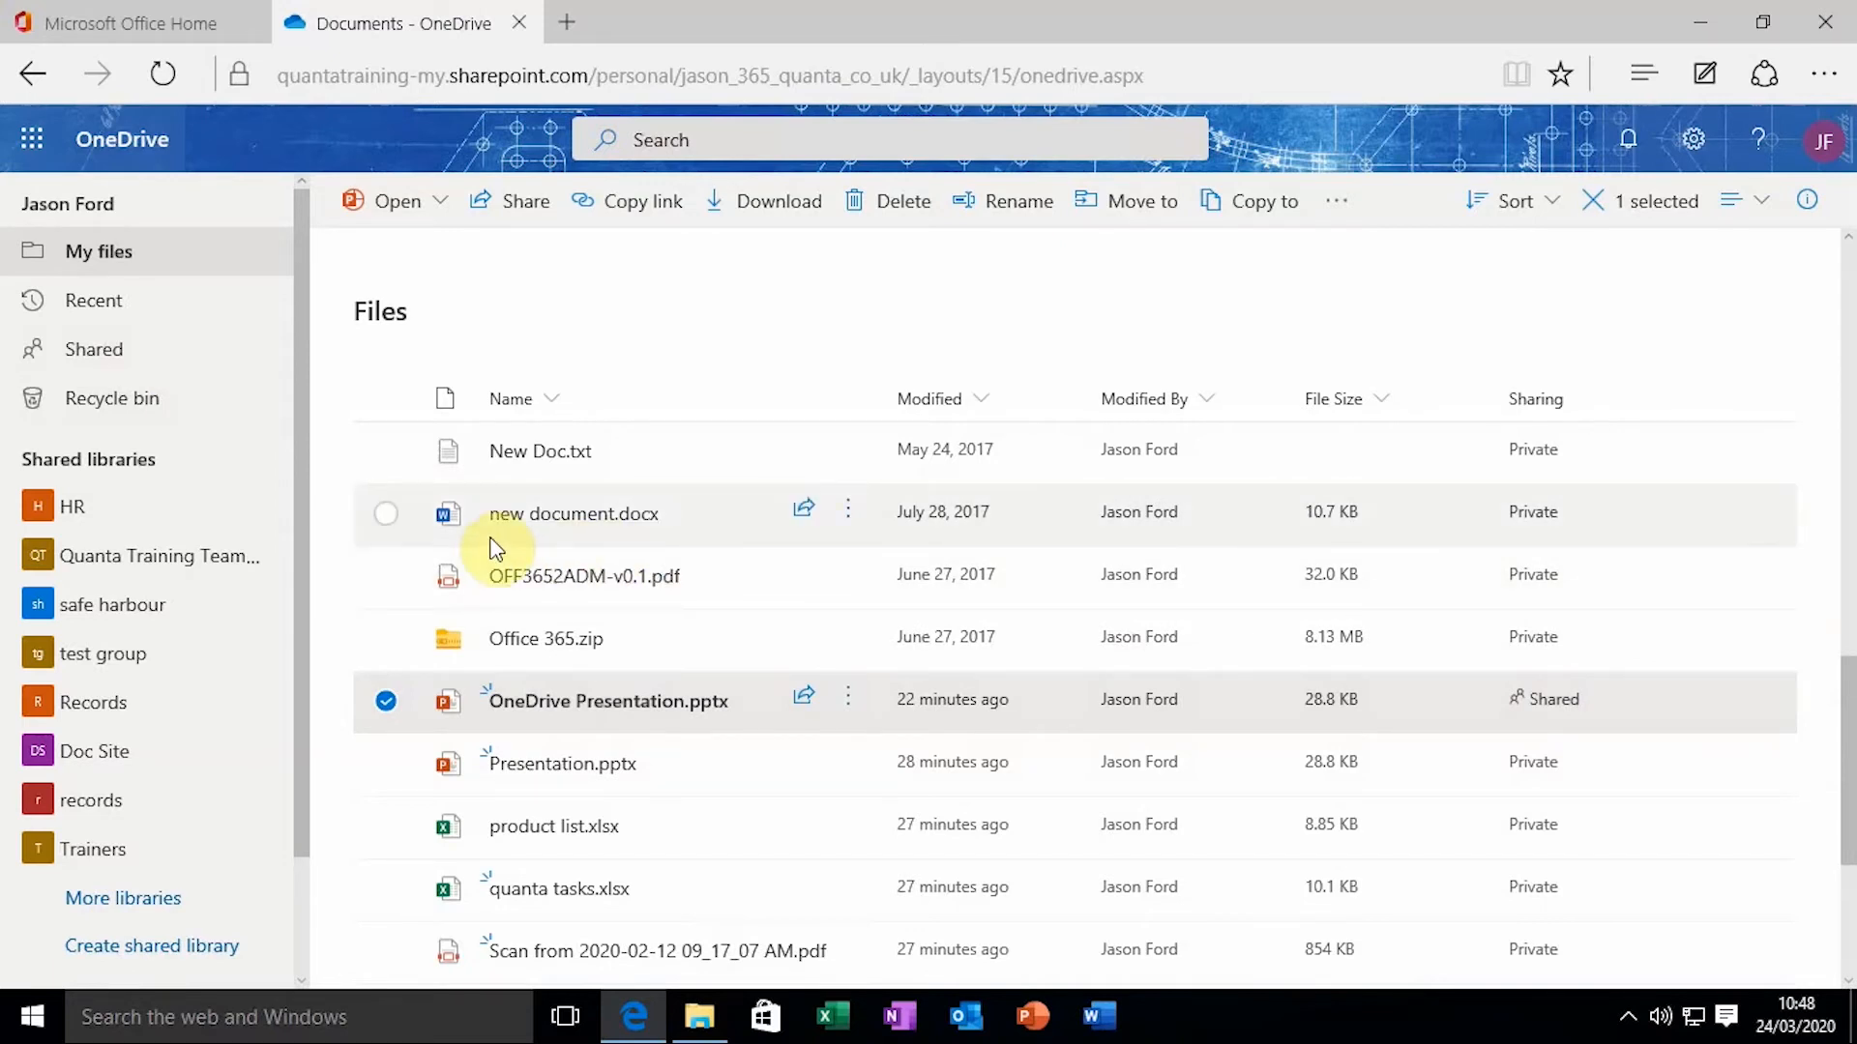
# Show the Shared by you list, where OneDrive Presentation.pptx appears among eight items
pyautogui.click(197, 353)
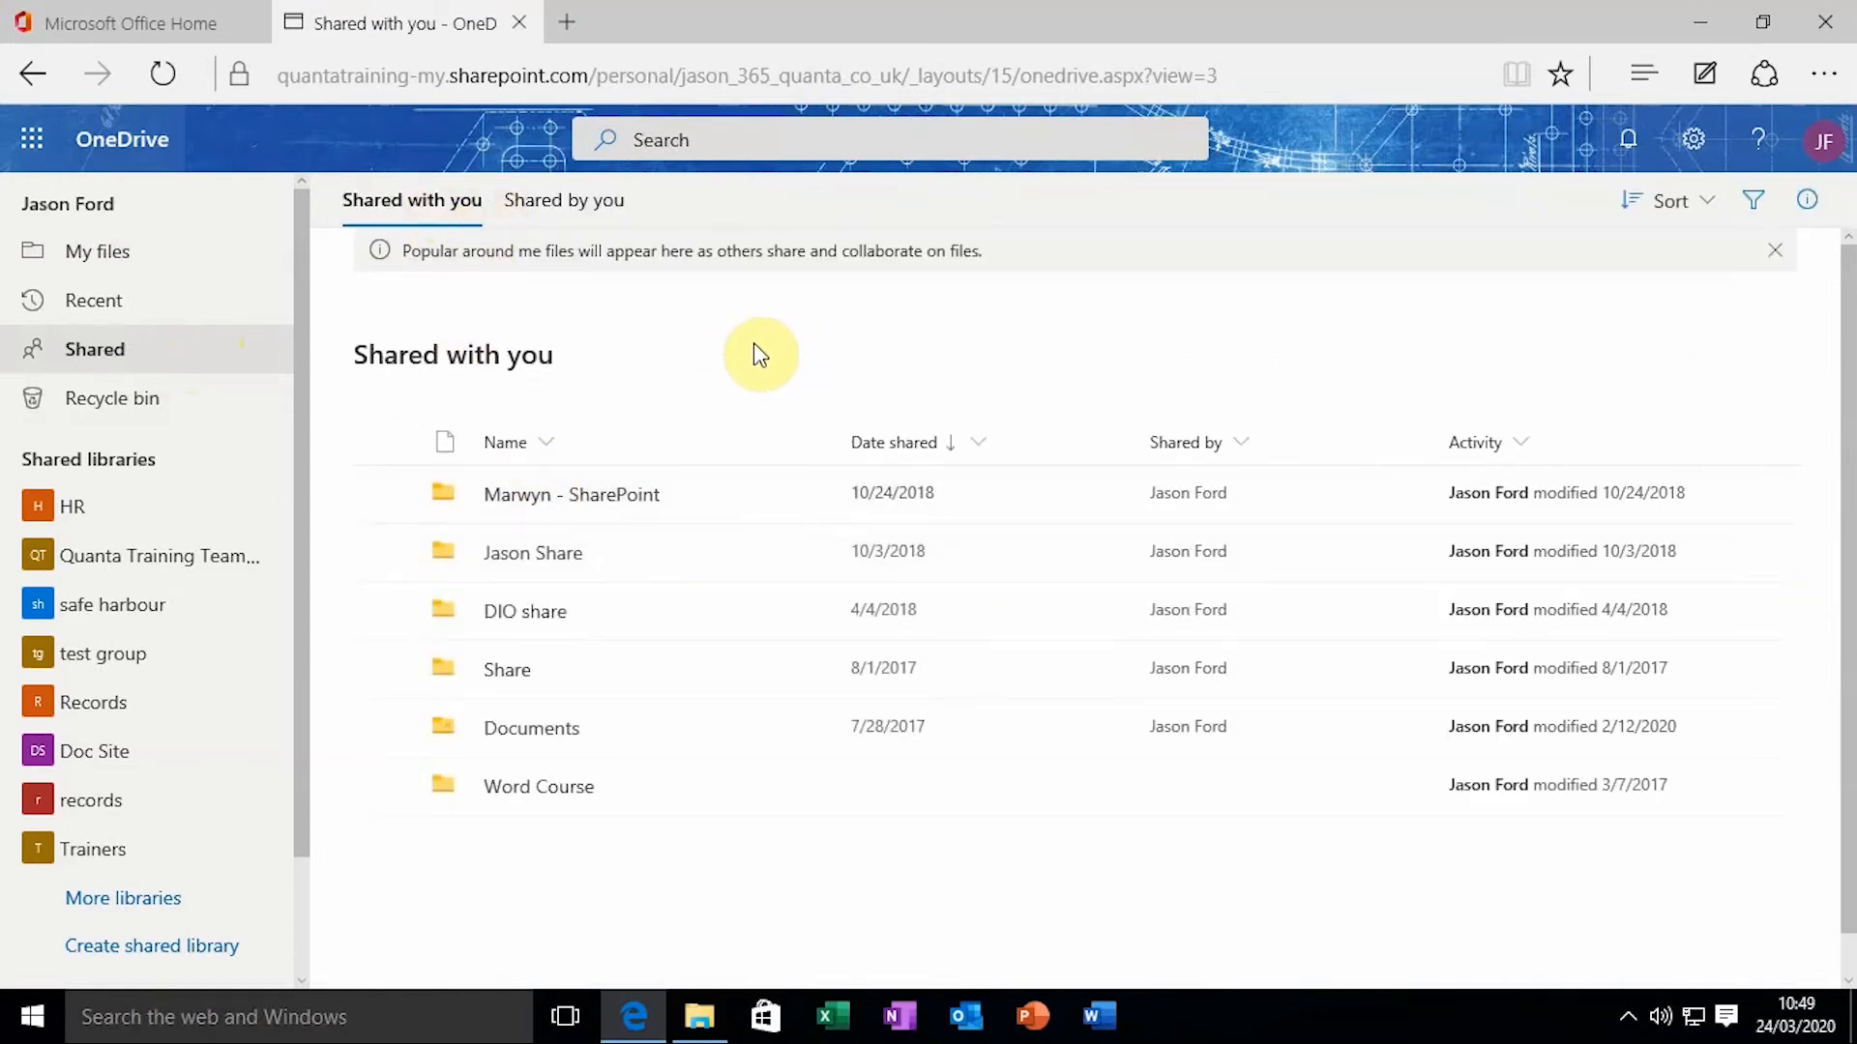
pyautogui.click(542, 203)
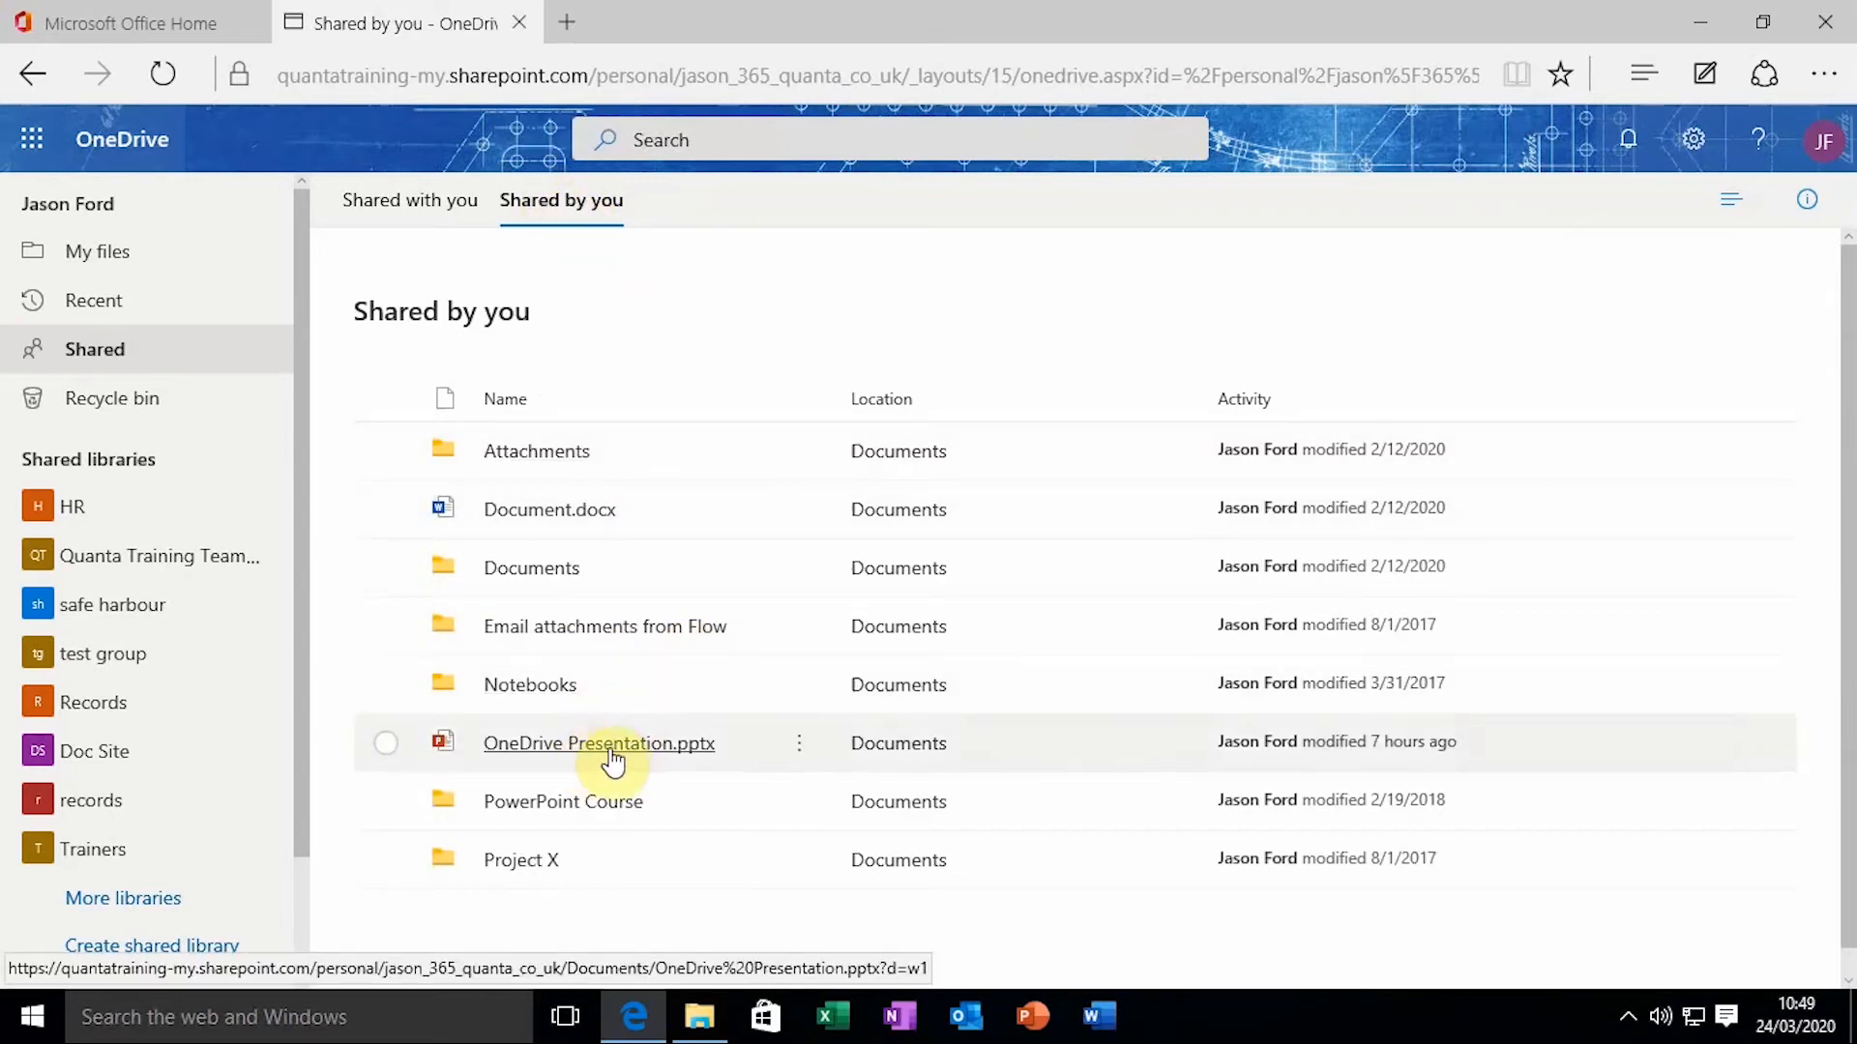
pyautogui.moveTo(655, 757)
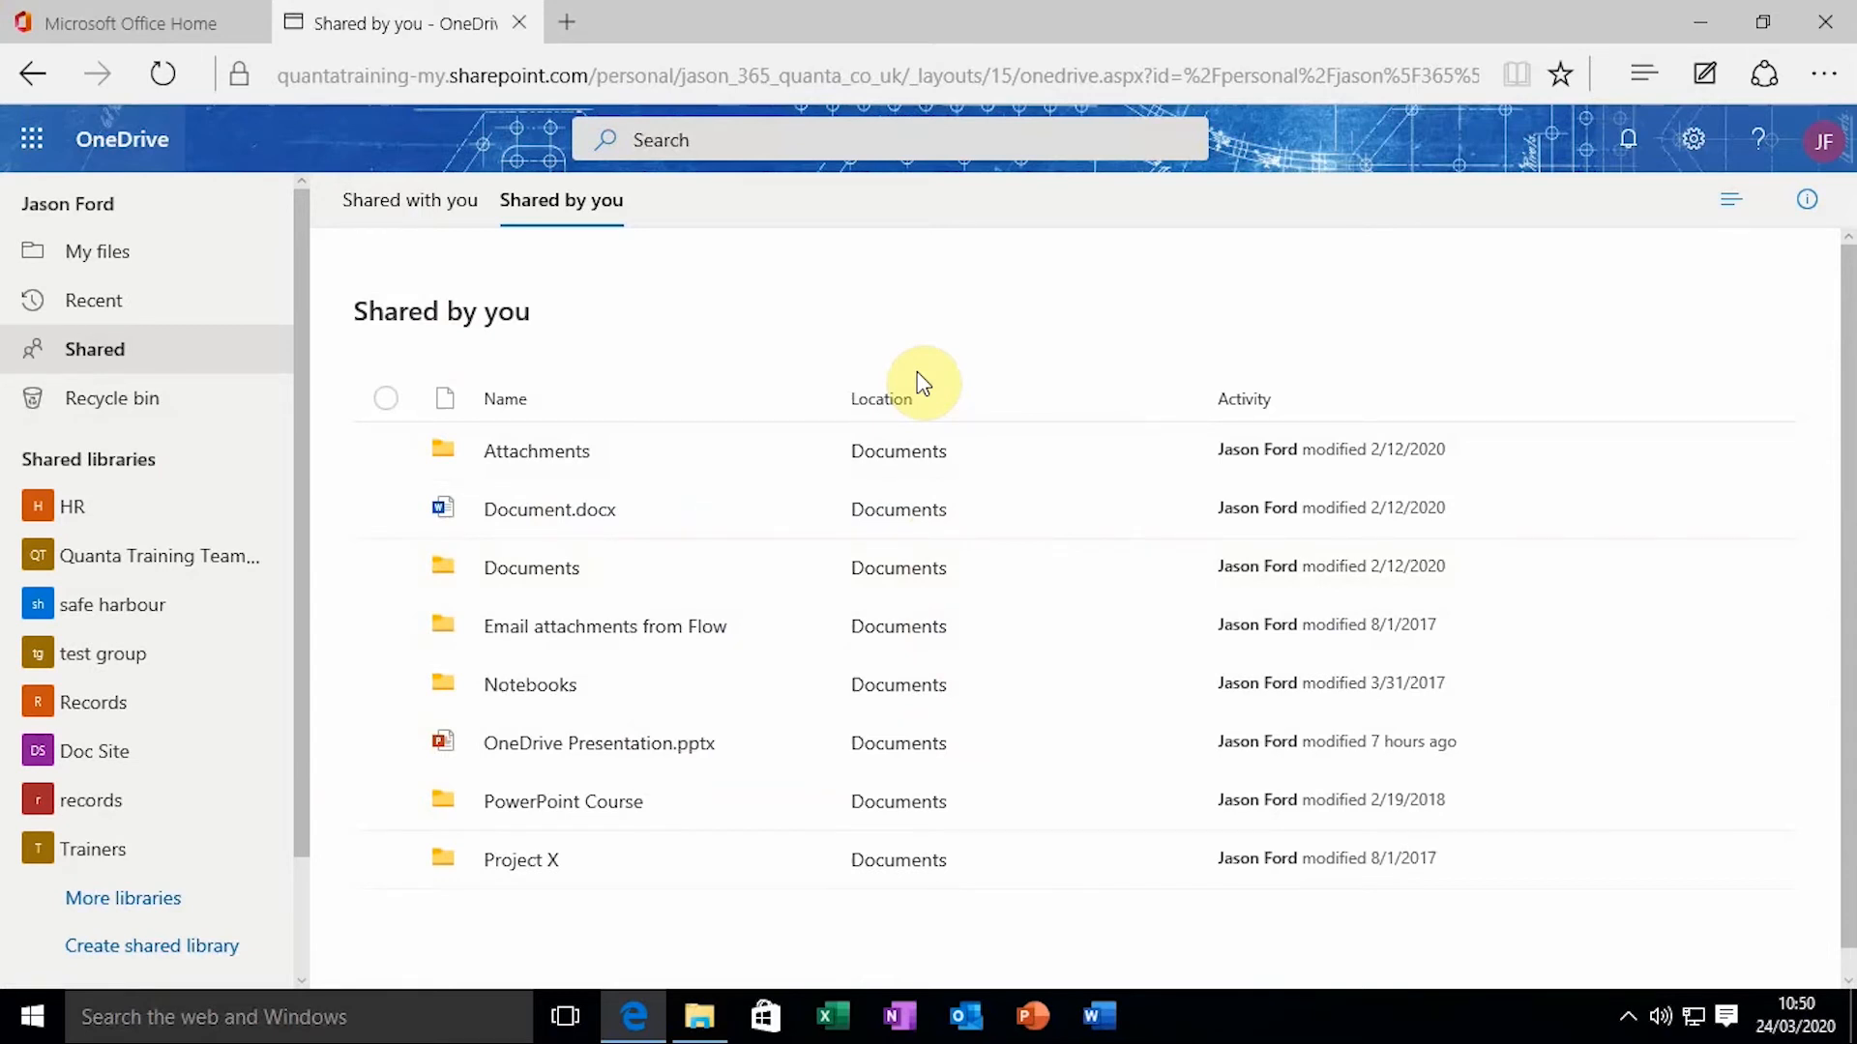
# Return to My files and scroll to OneDrive Presentation.pptx, now showing Shared
pyautogui.click(101, 253)
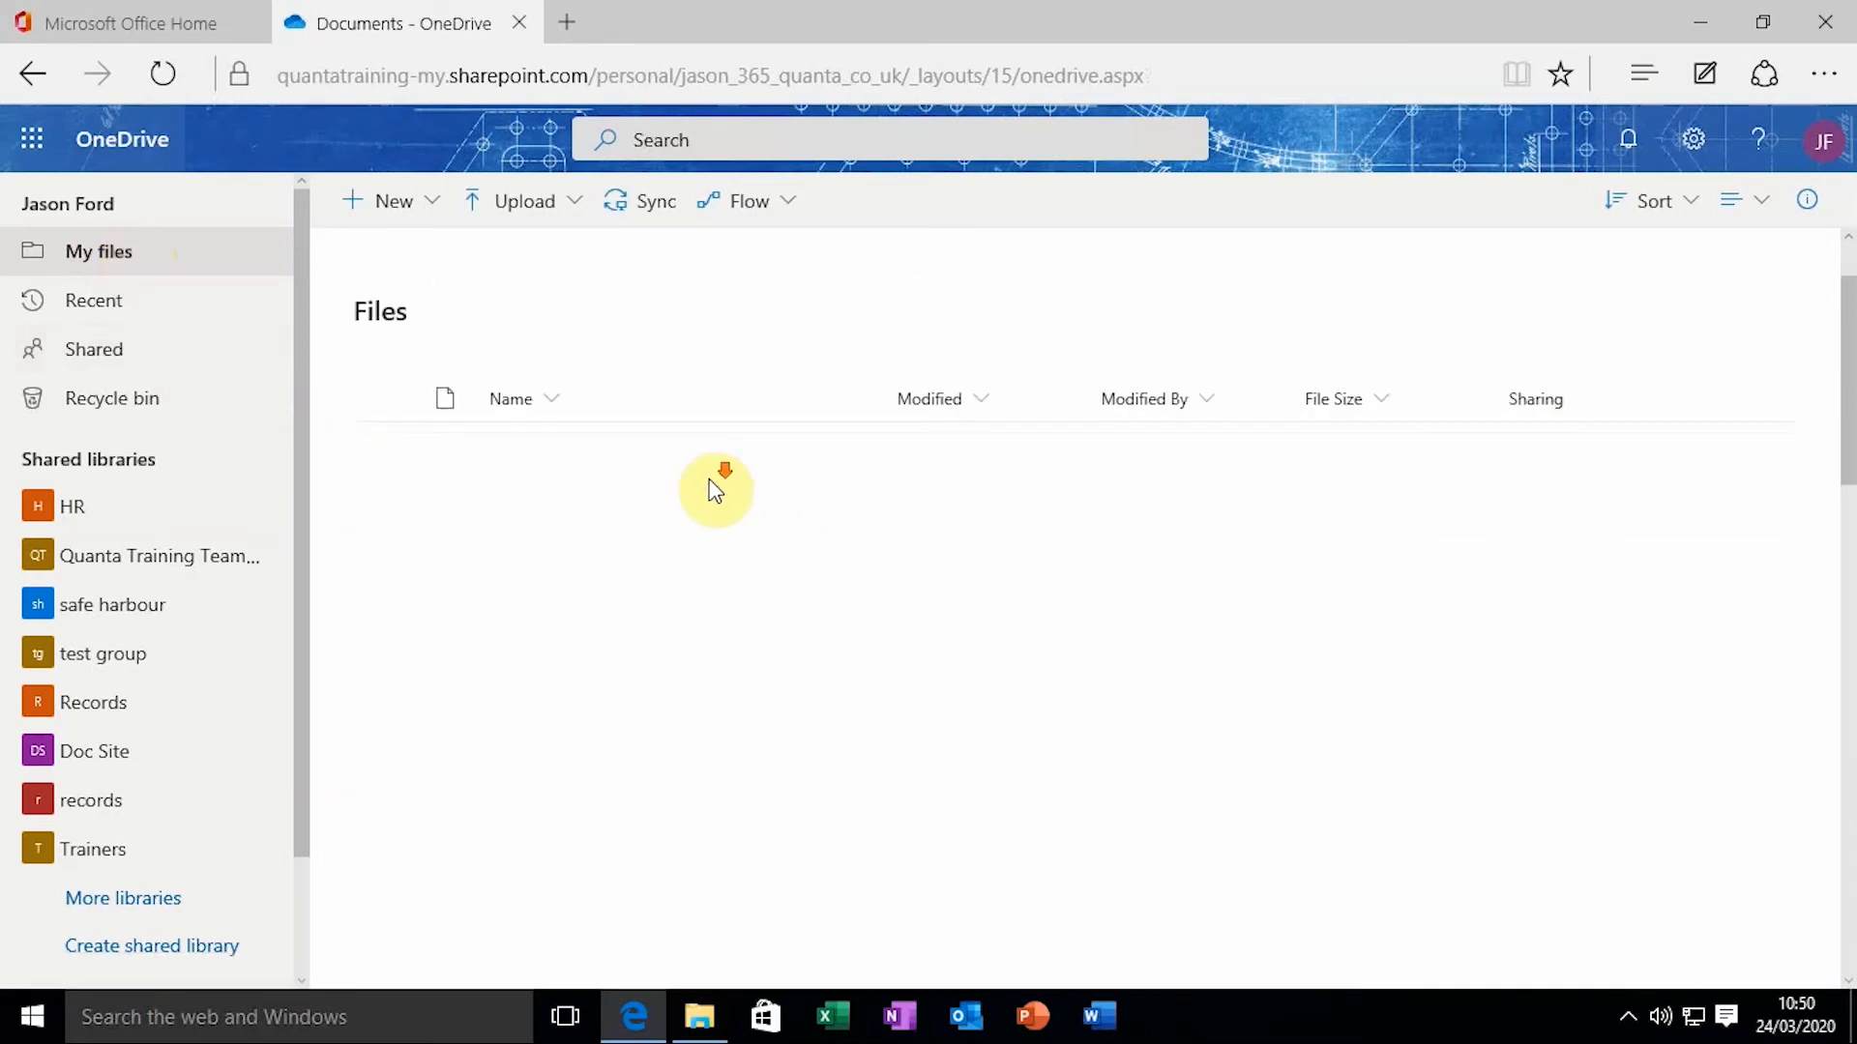
pyautogui.scroll(-2, 774, 552)
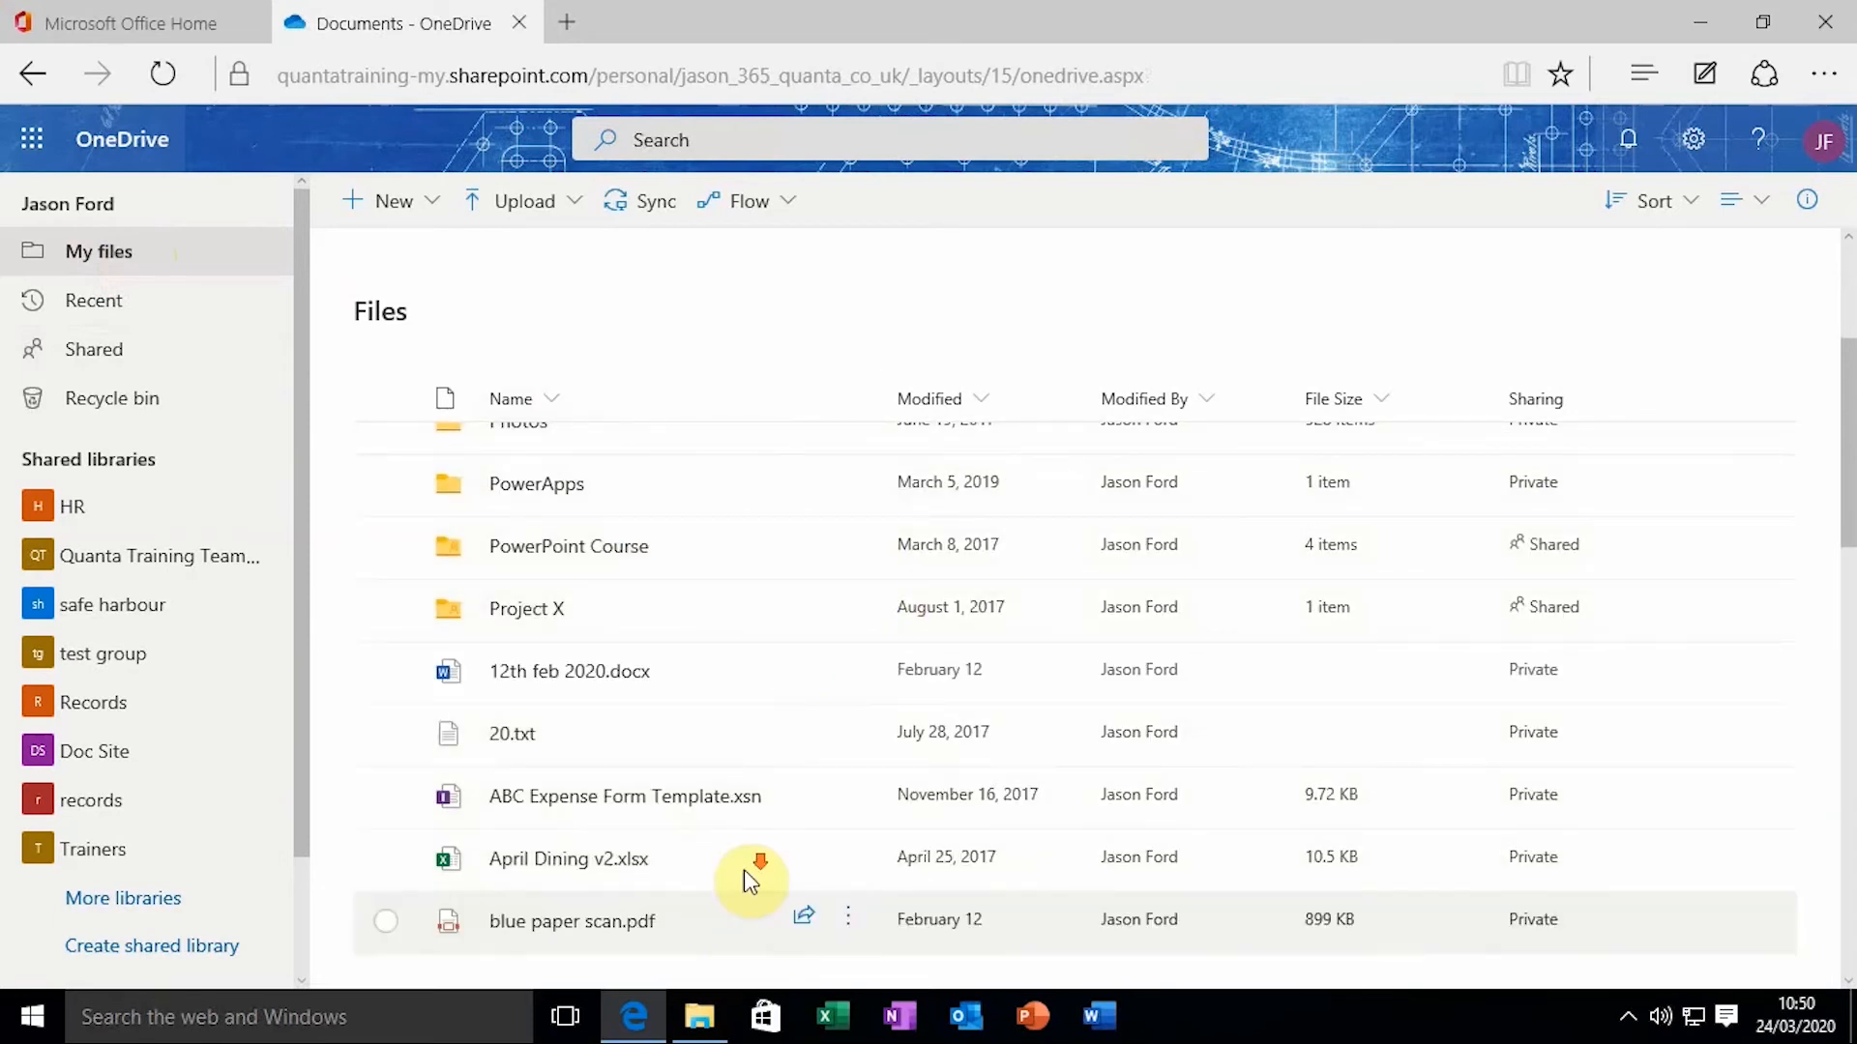
pyautogui.scroll(-10, 745, 869)
pyautogui.scroll(-3, 726, 608)
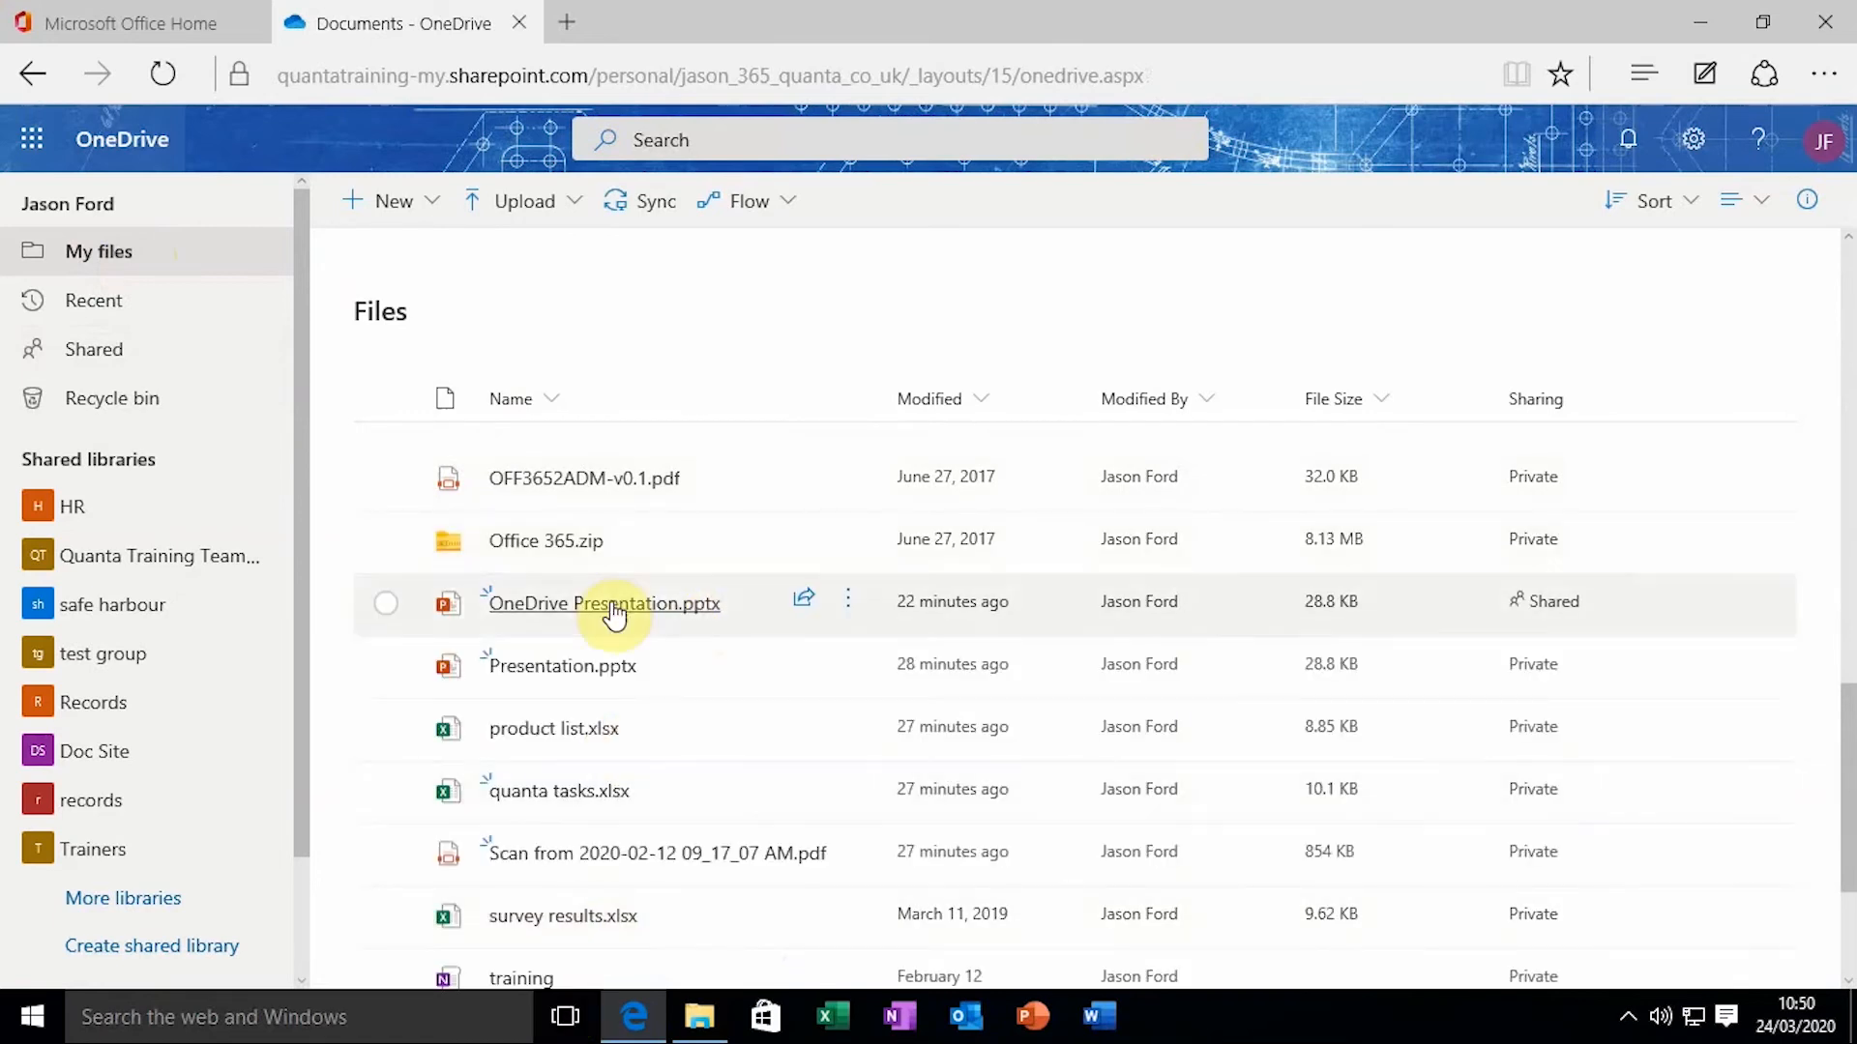
# Open Manage Access for OneDrive Presentation.pptx to review its editable link and direct access
pyautogui.moveTo(614, 613)
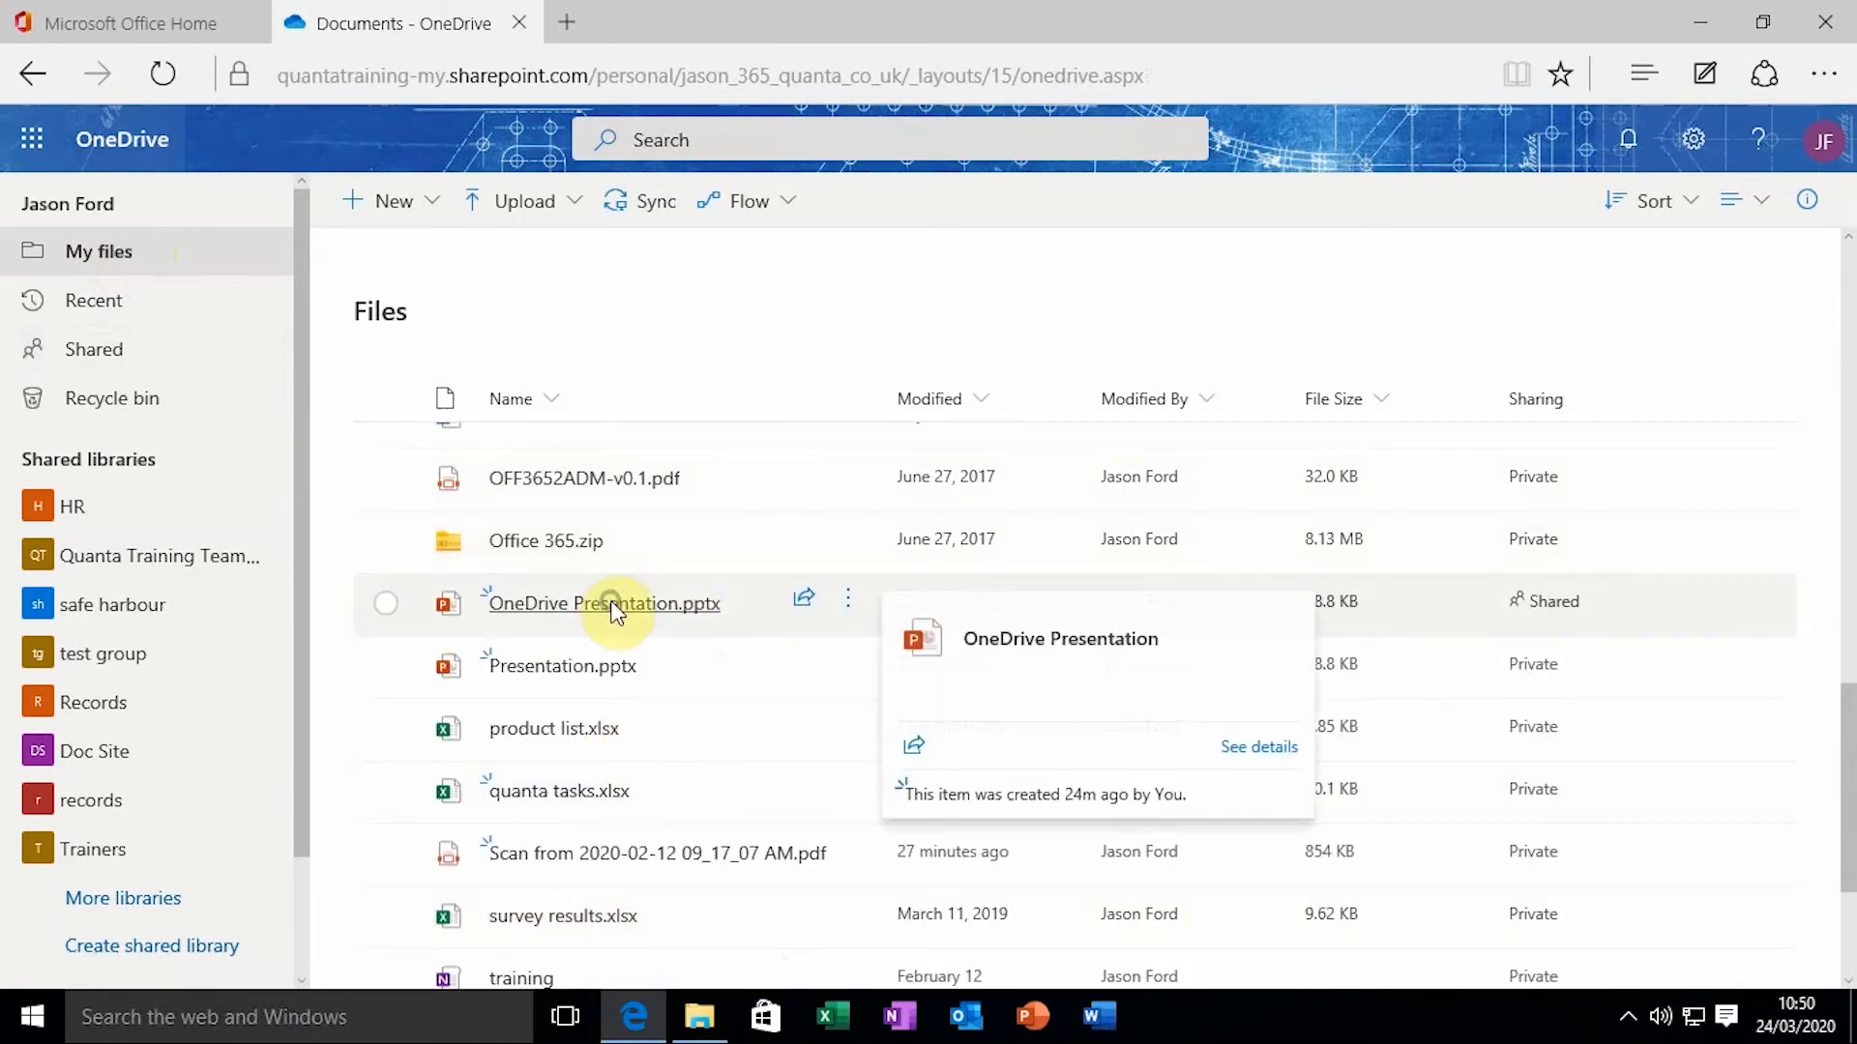
pyautogui.rightClick(614, 613)
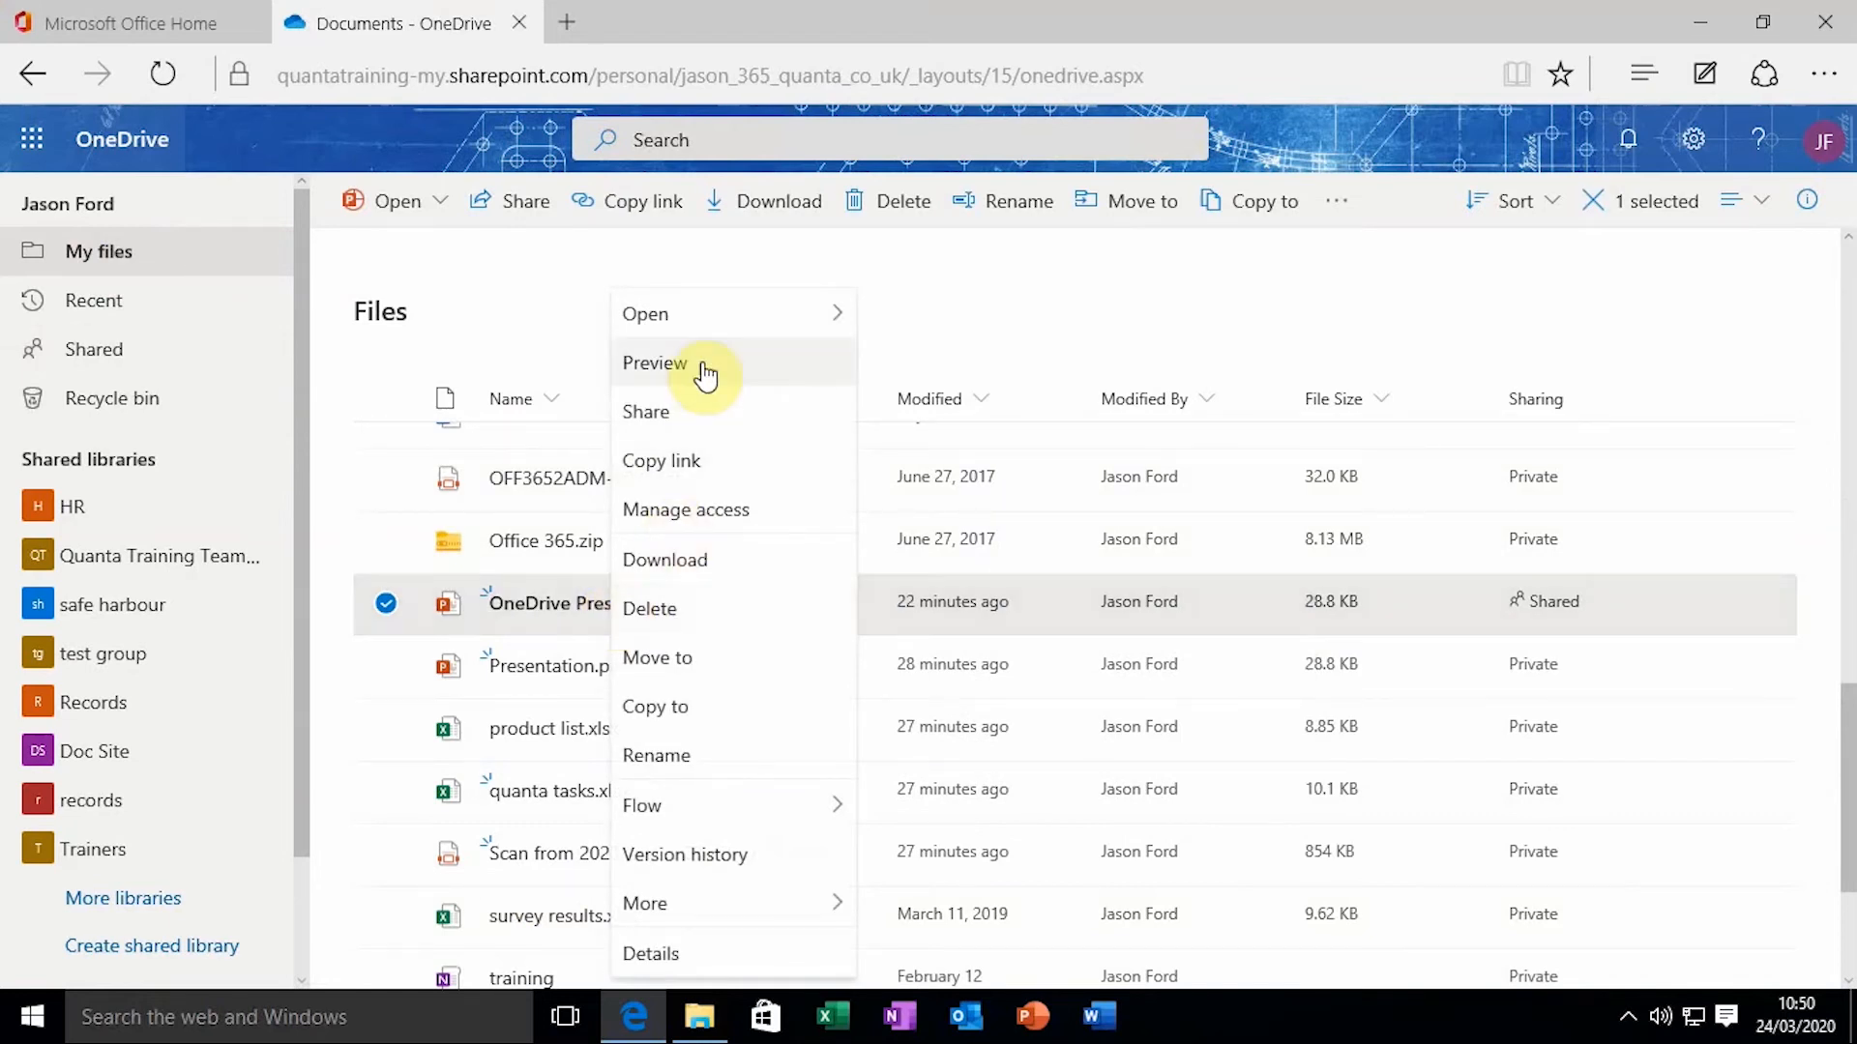
pyautogui.click(700, 523)
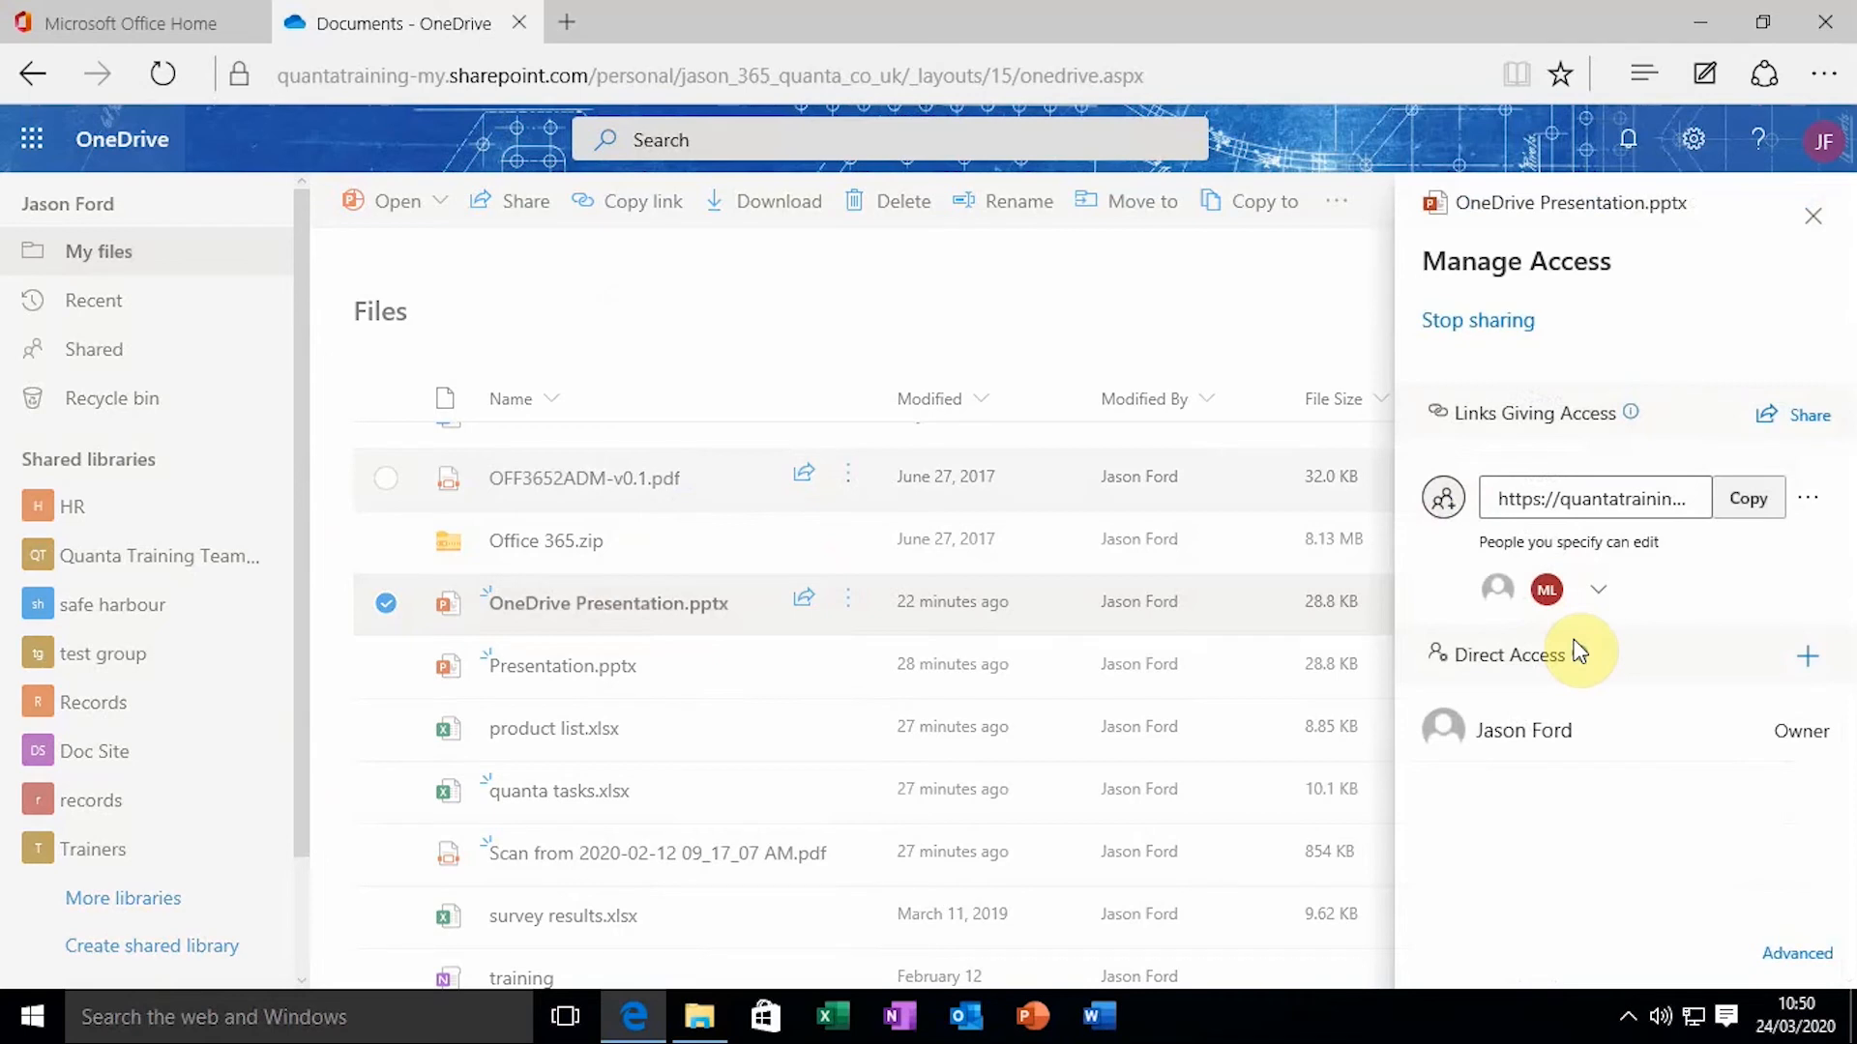
# Remove the first person from the presentation's sharing link
pyautogui.click(1600, 587)
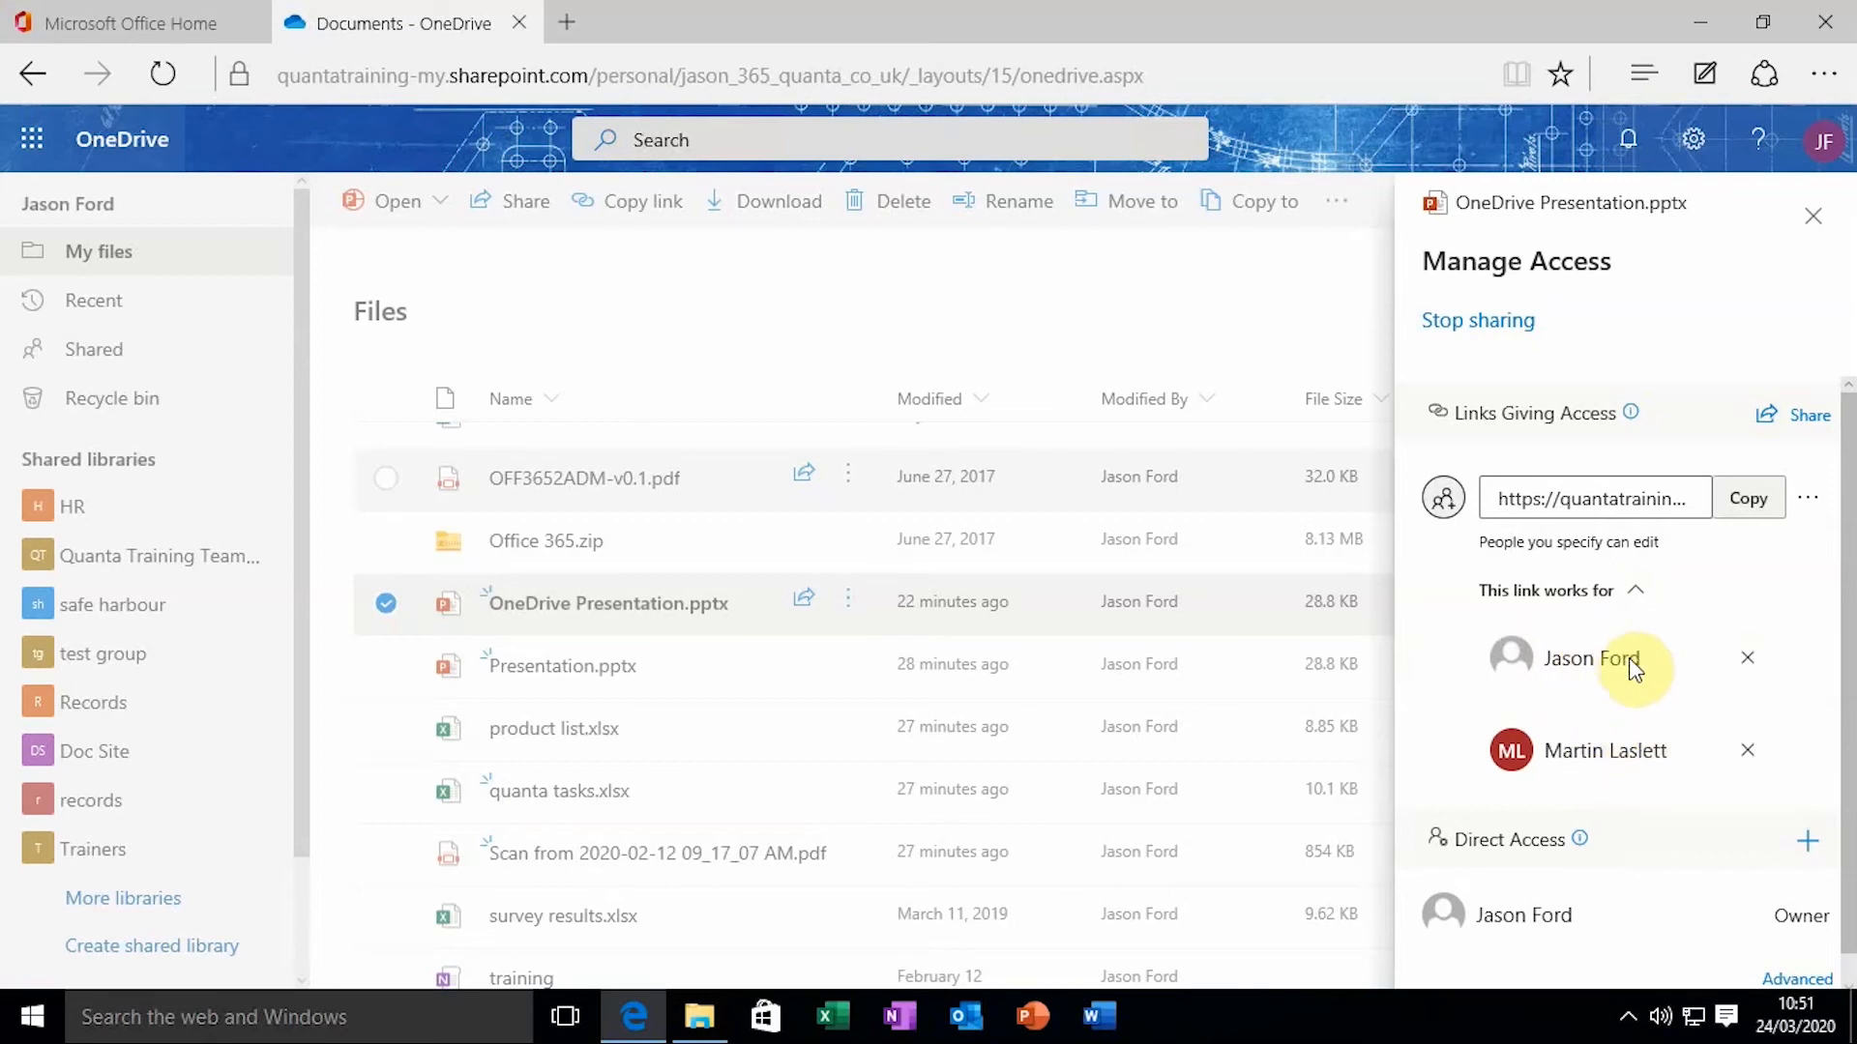
pyautogui.click(1750, 660)
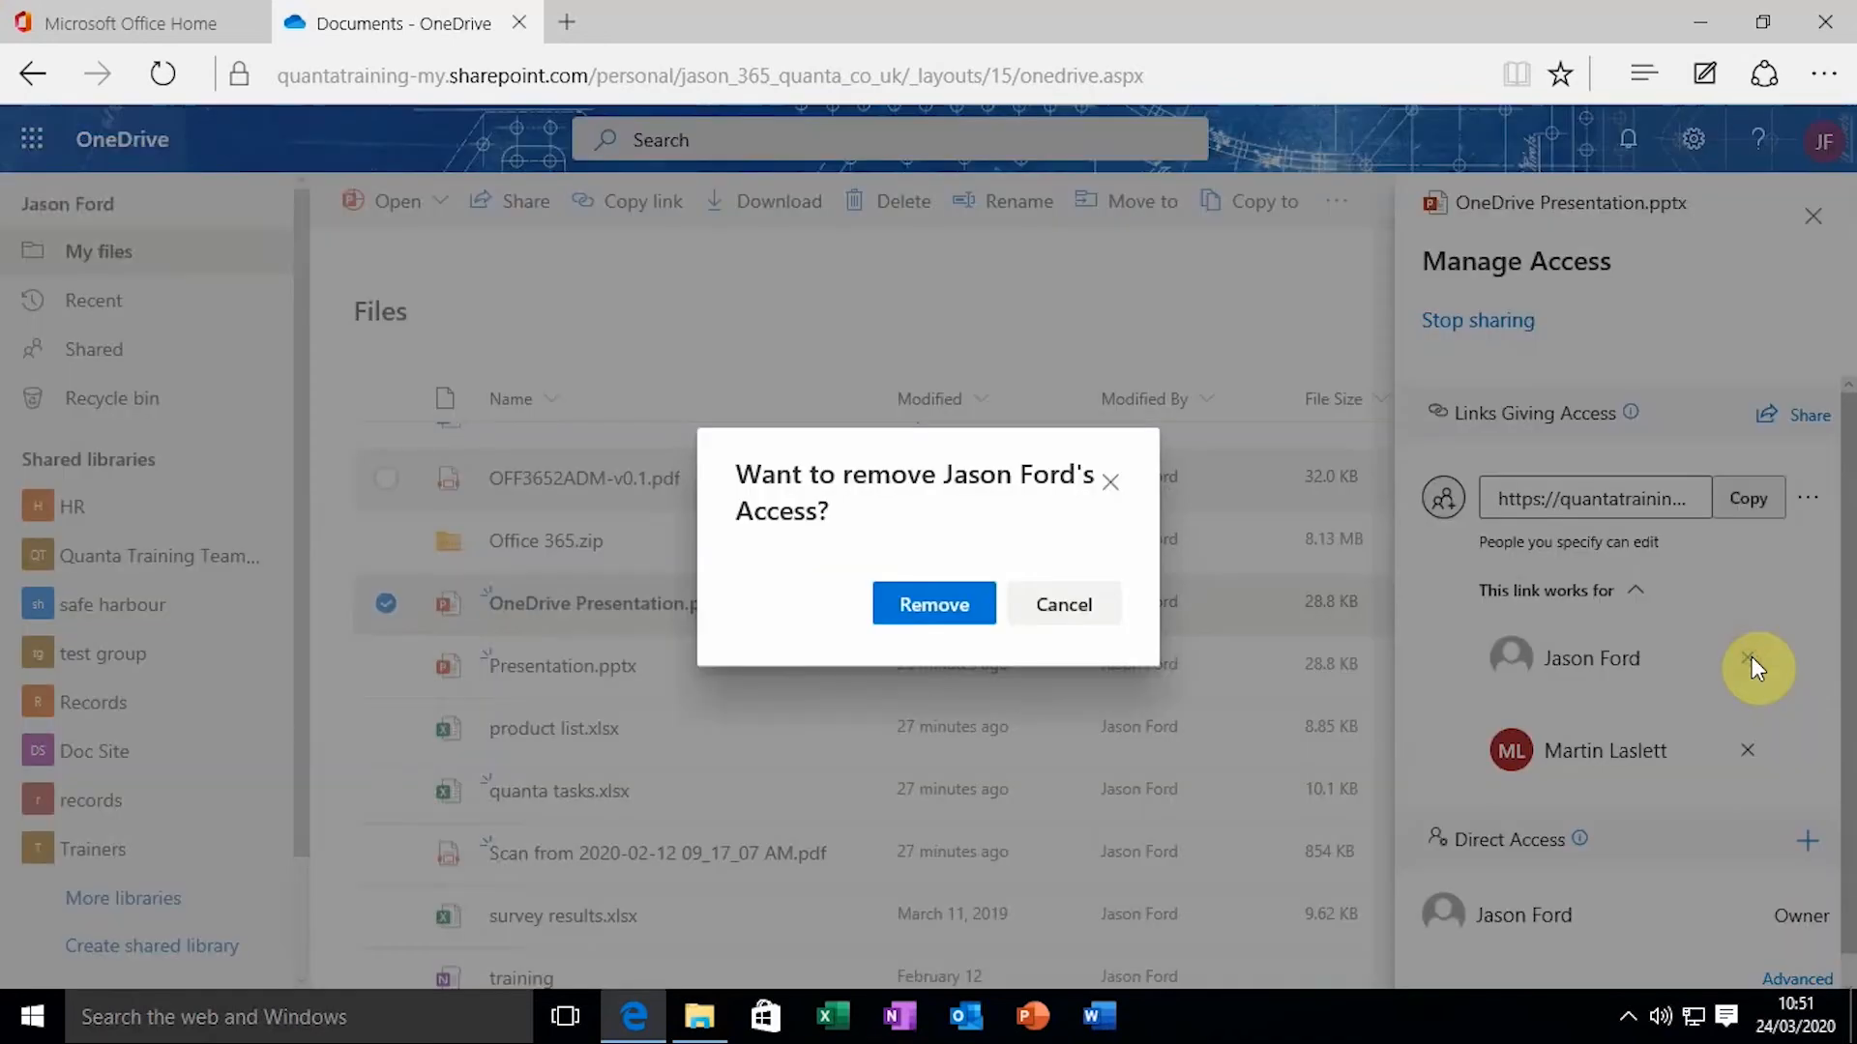
pyautogui.click(926, 585)
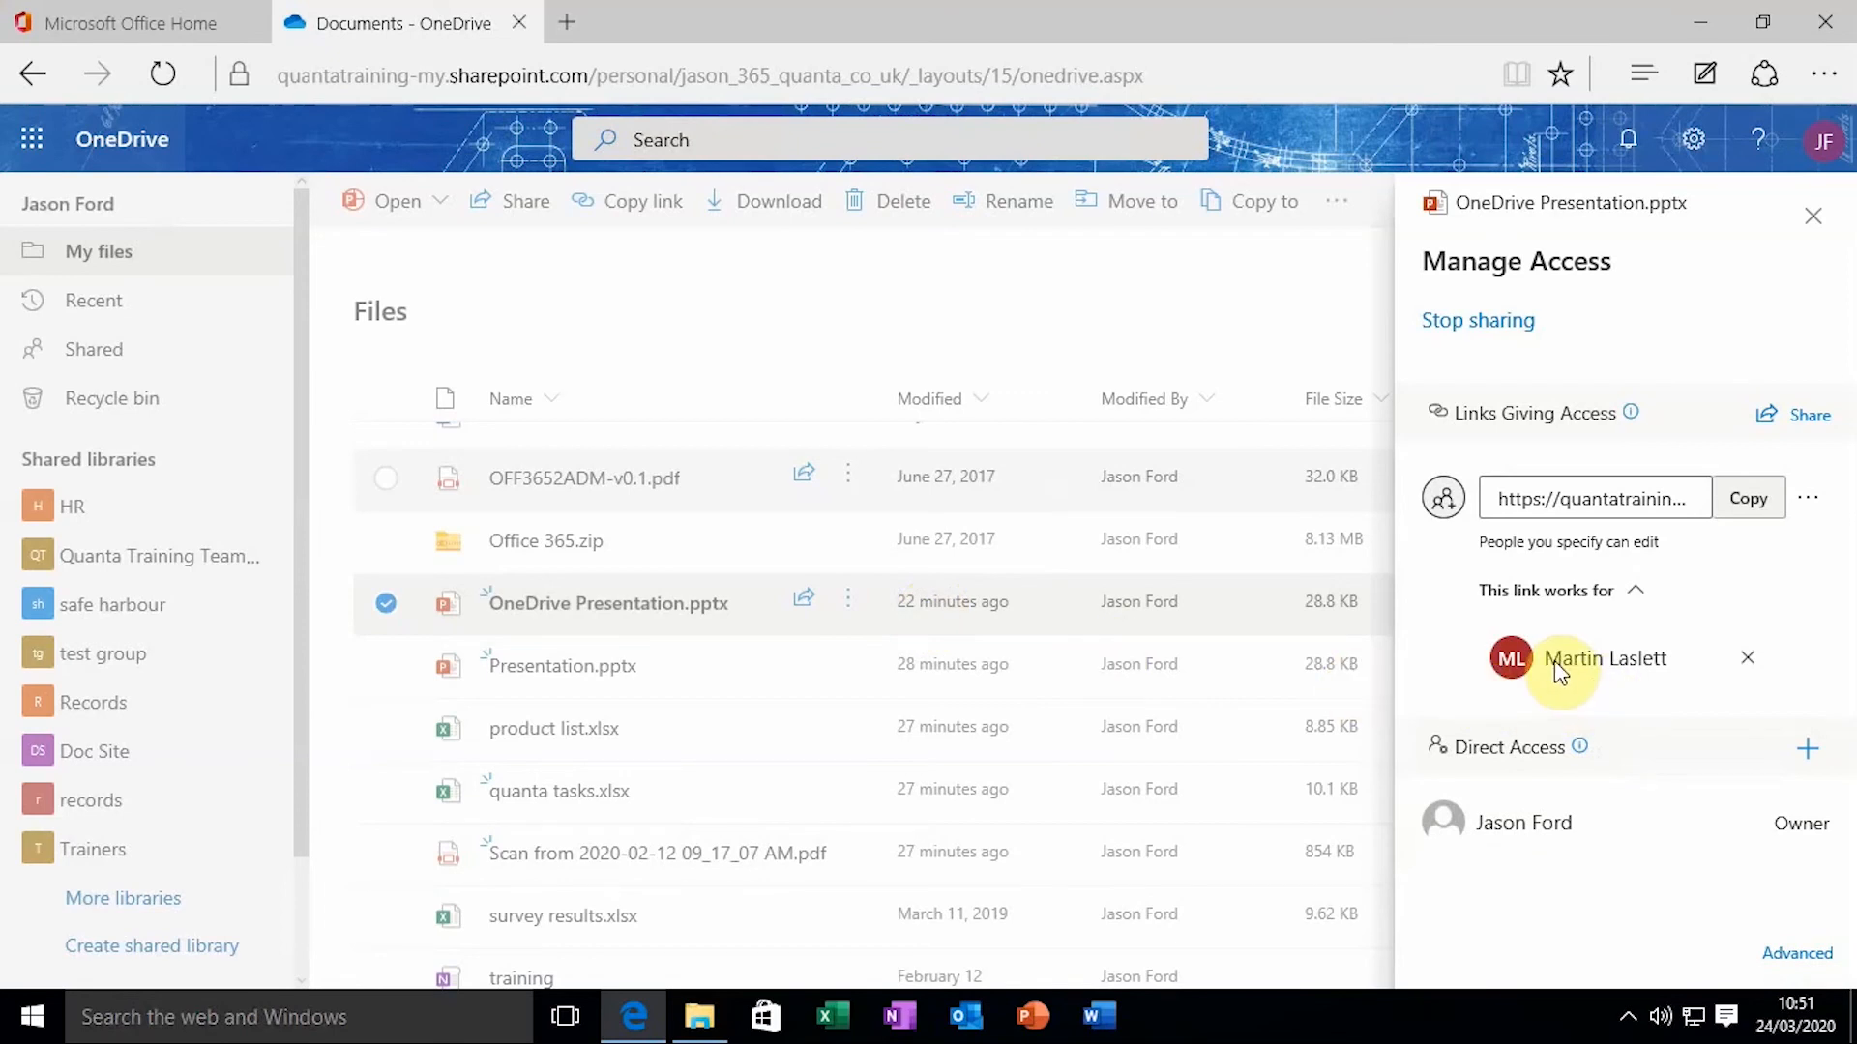
# Stop sharing the presentation entirely and close the Manage Access pane
pyautogui.click(1494, 327)
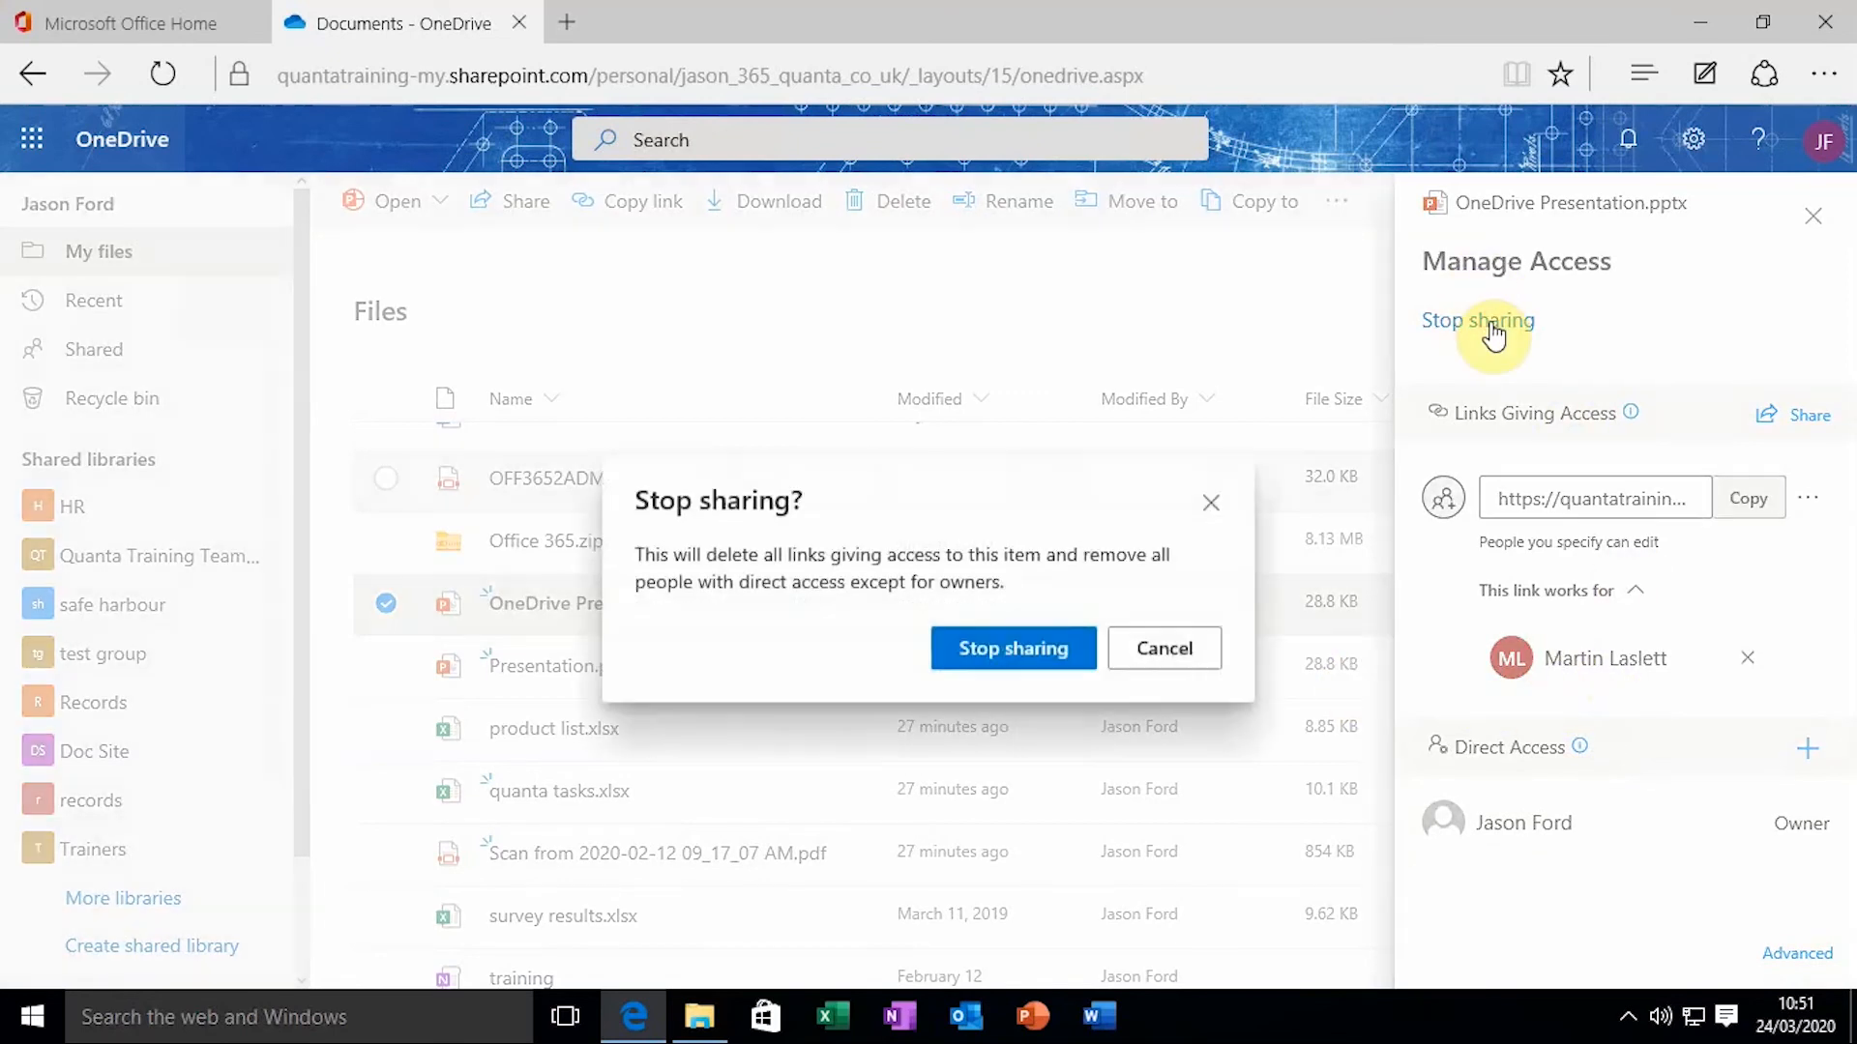
pyautogui.click(978, 656)
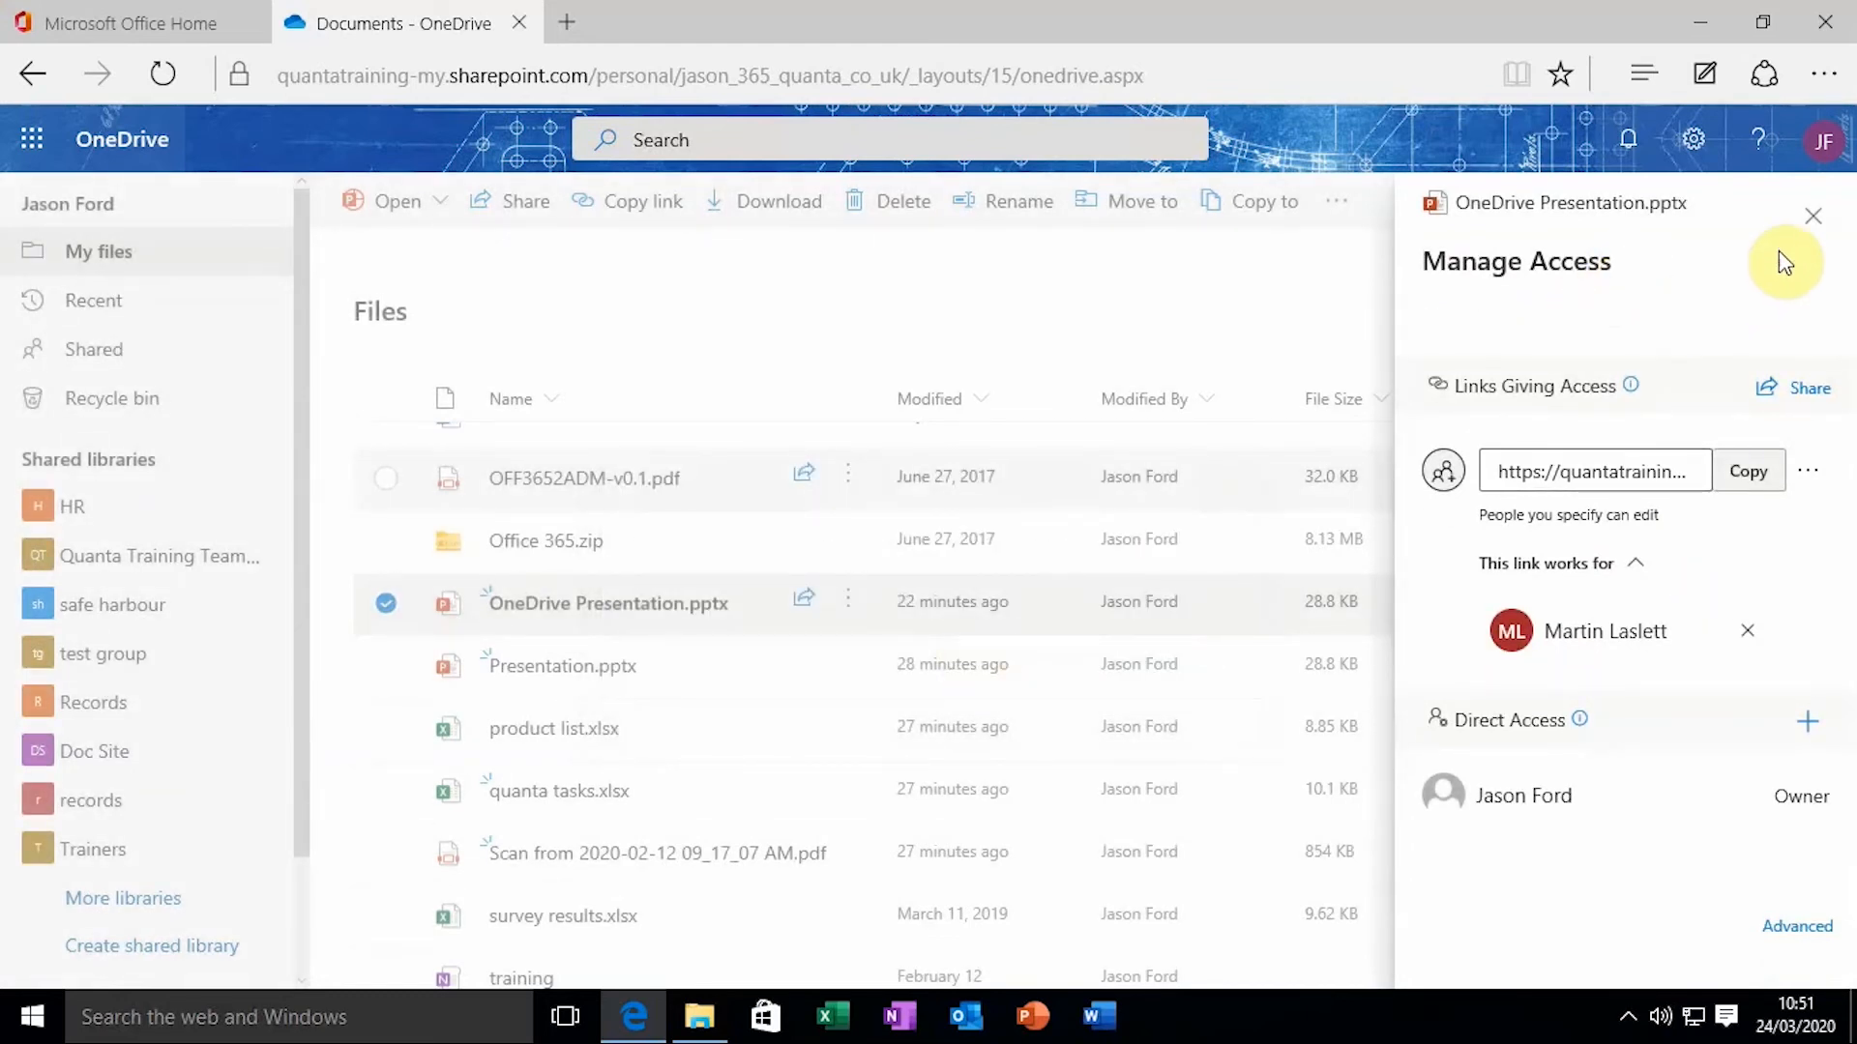
pyautogui.click(1814, 225)
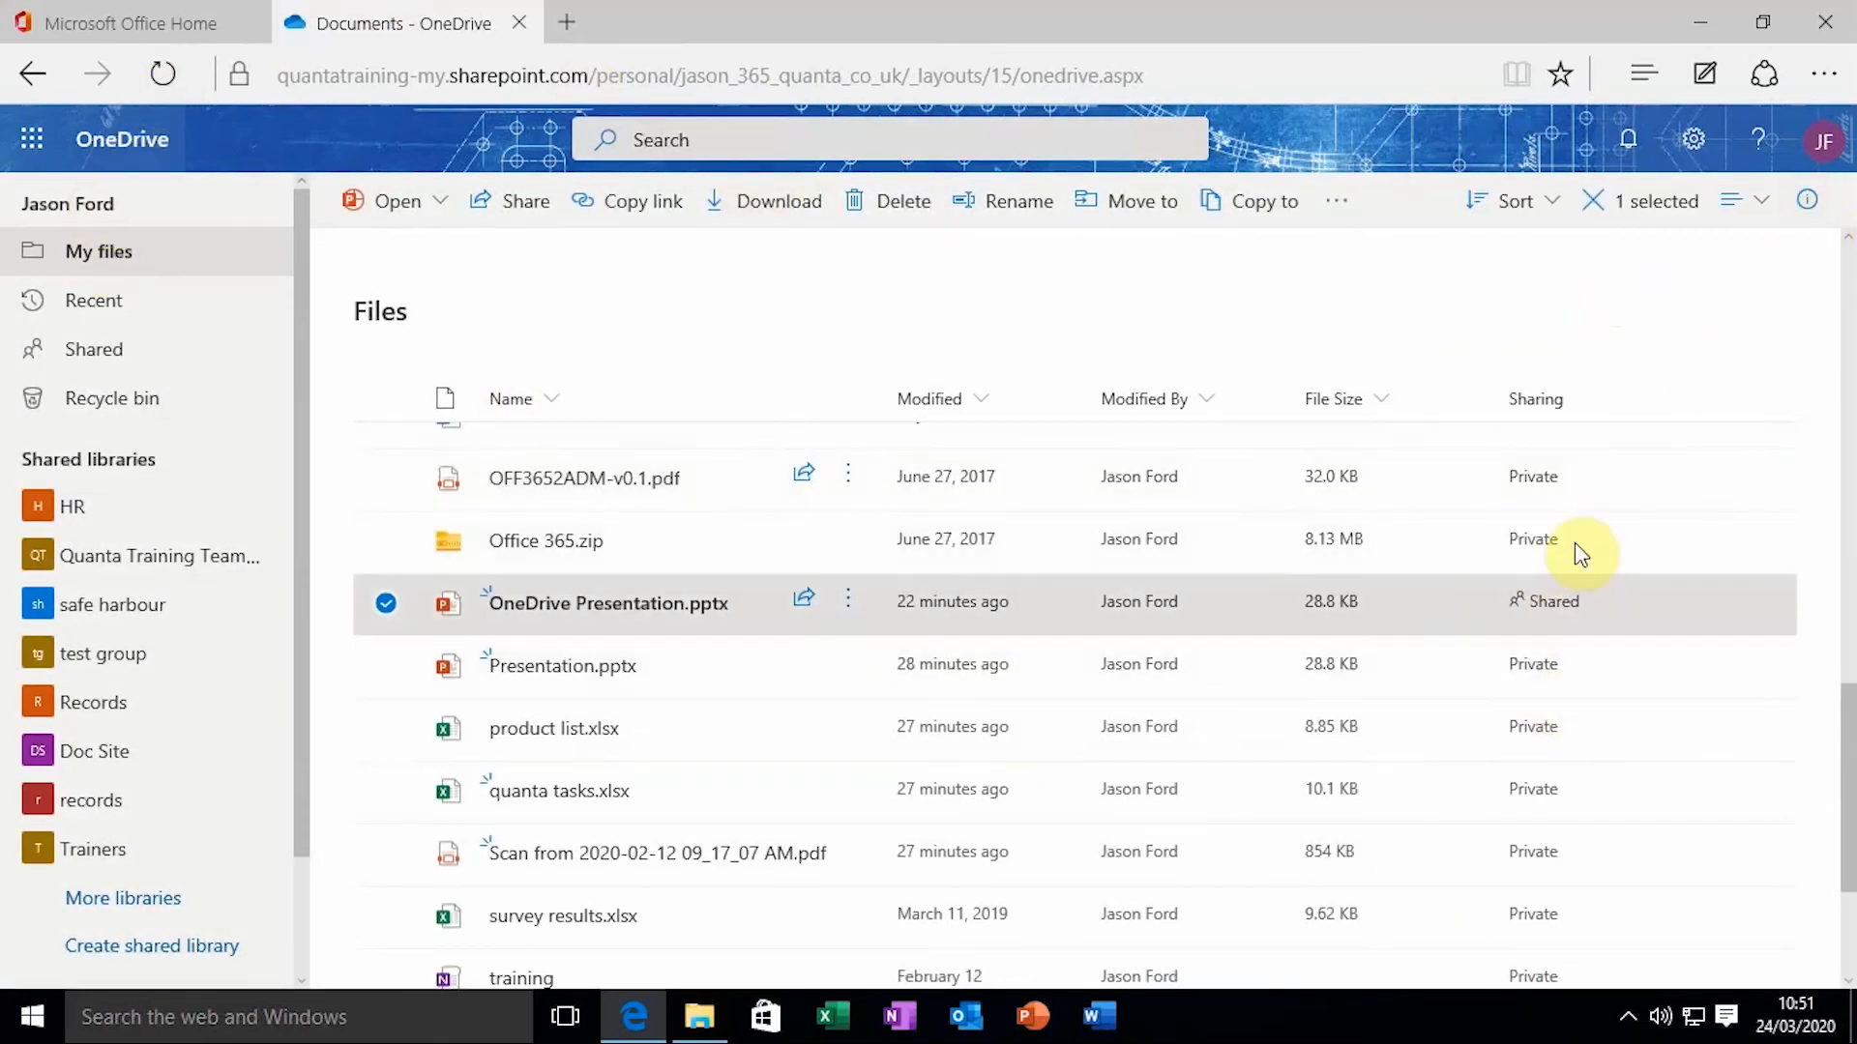
# Reload My files and scroll down to check OneDrive Presentation.pptx's Sharing status
pyautogui.click(168, 68)
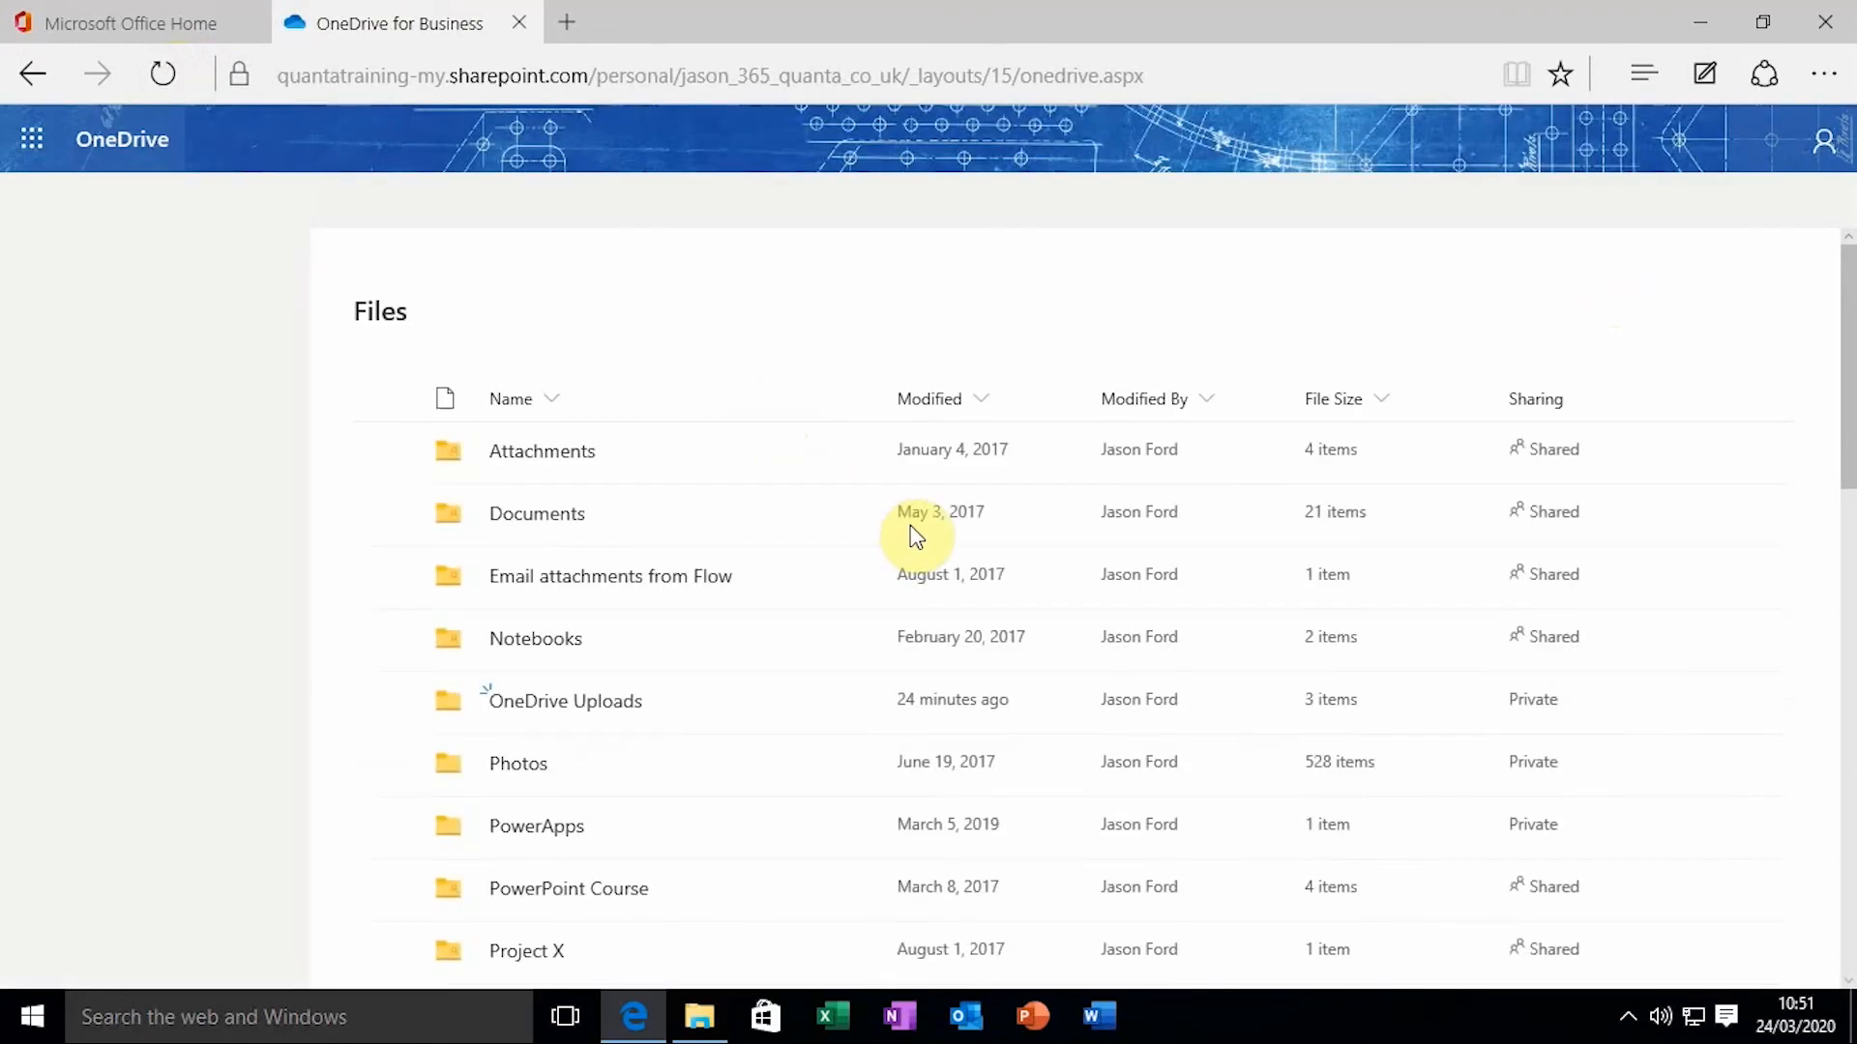
pyautogui.scroll(-1, 917, 538)
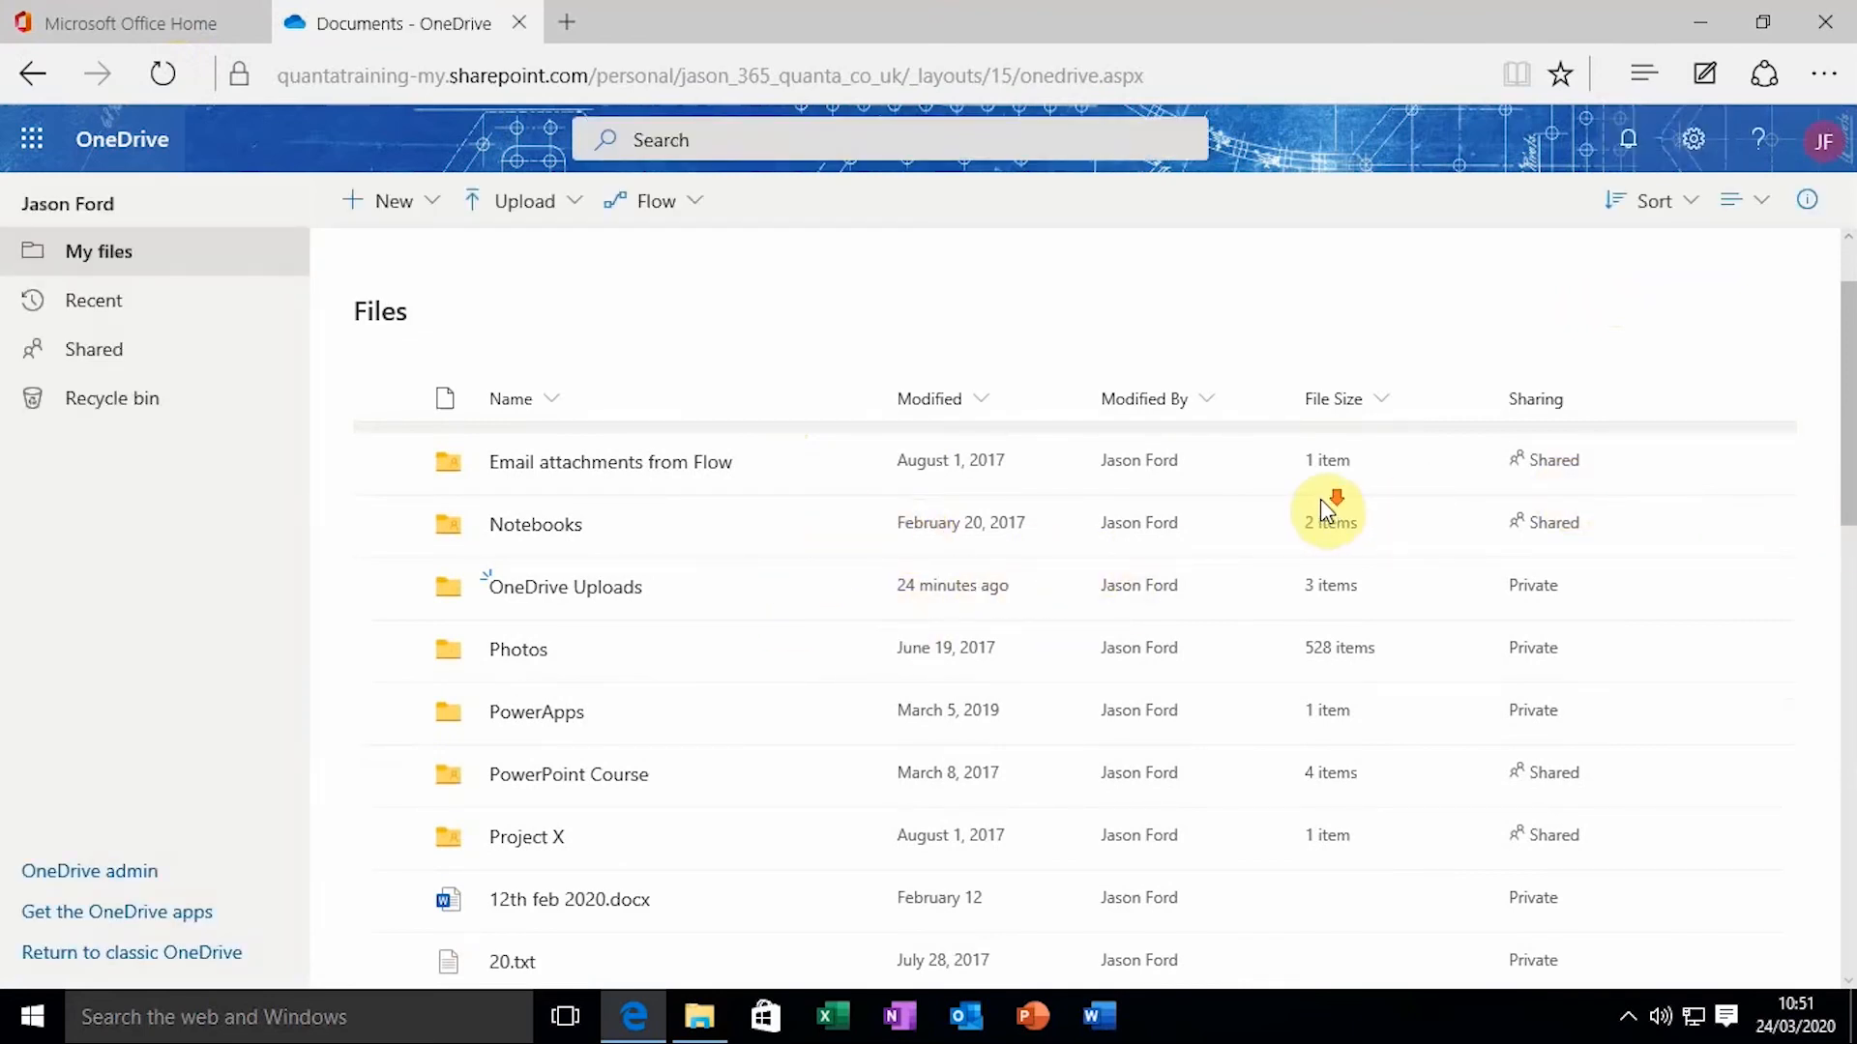
pyautogui.scroll(-1, 731, 619)
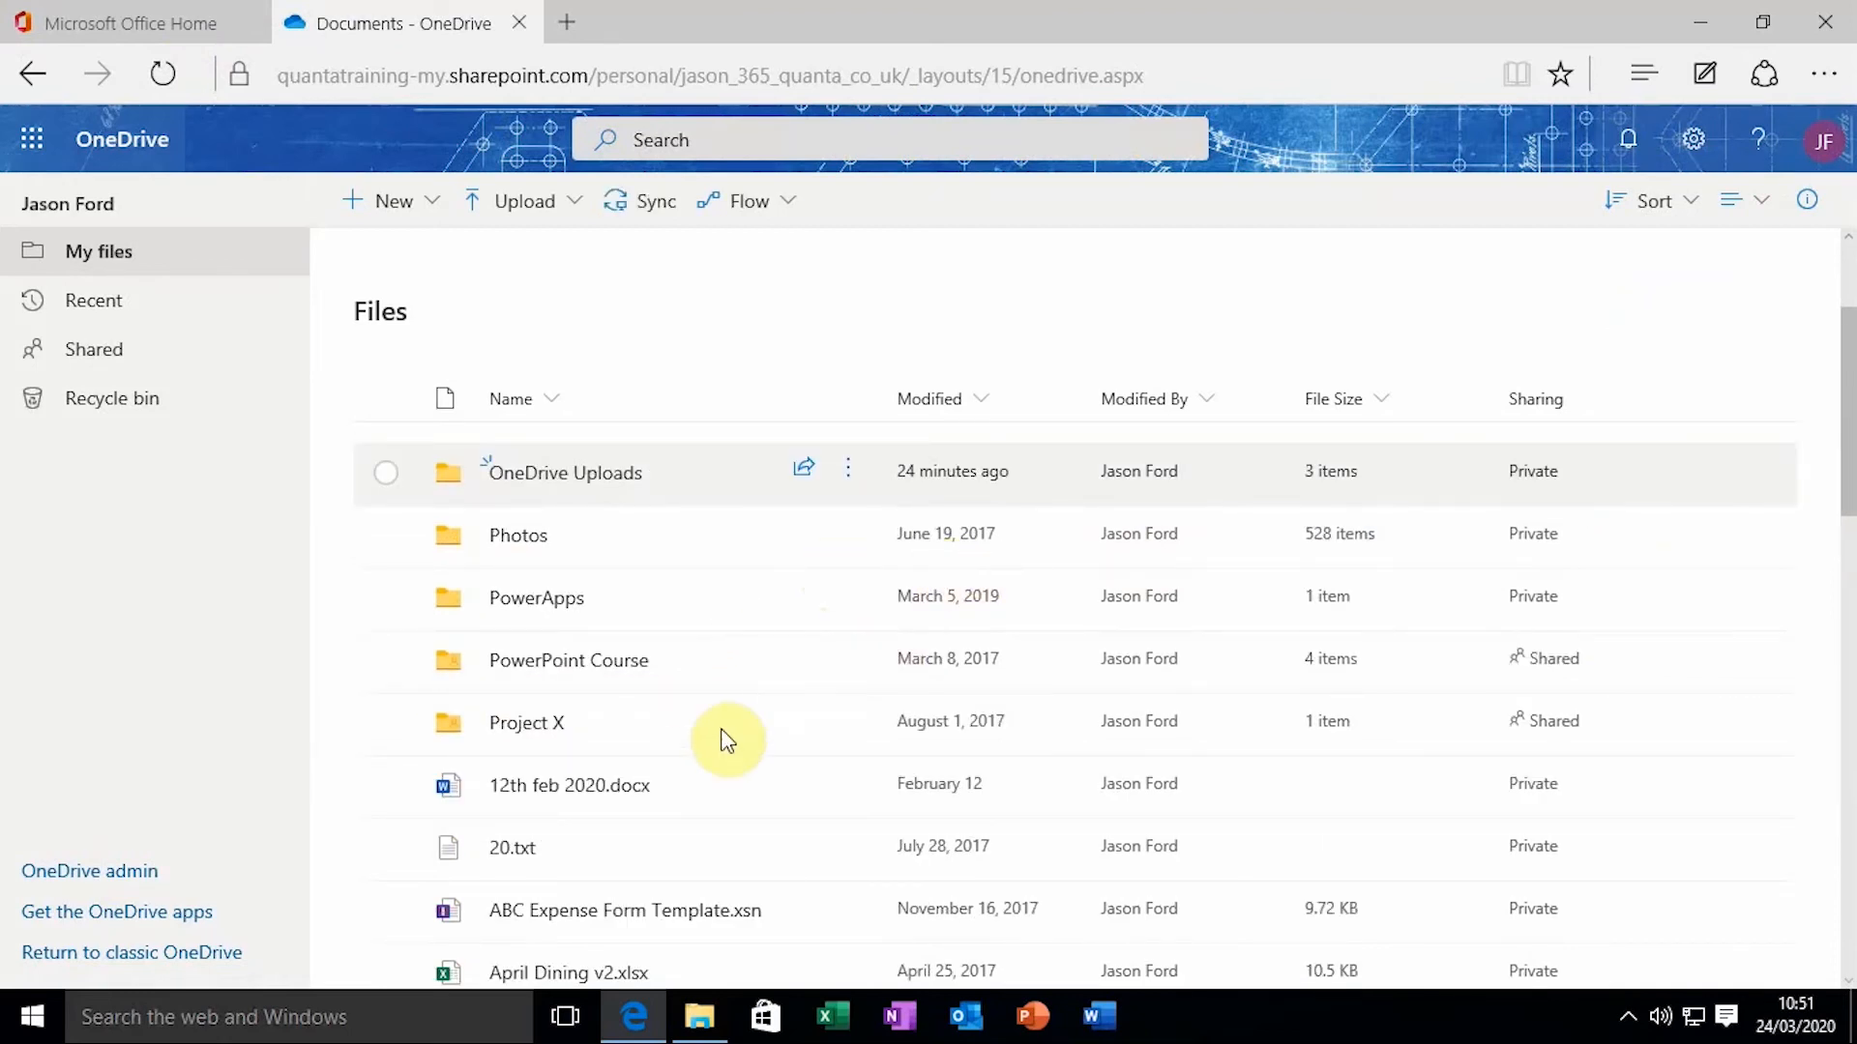
pyautogui.scroll(-2, 767, 718)
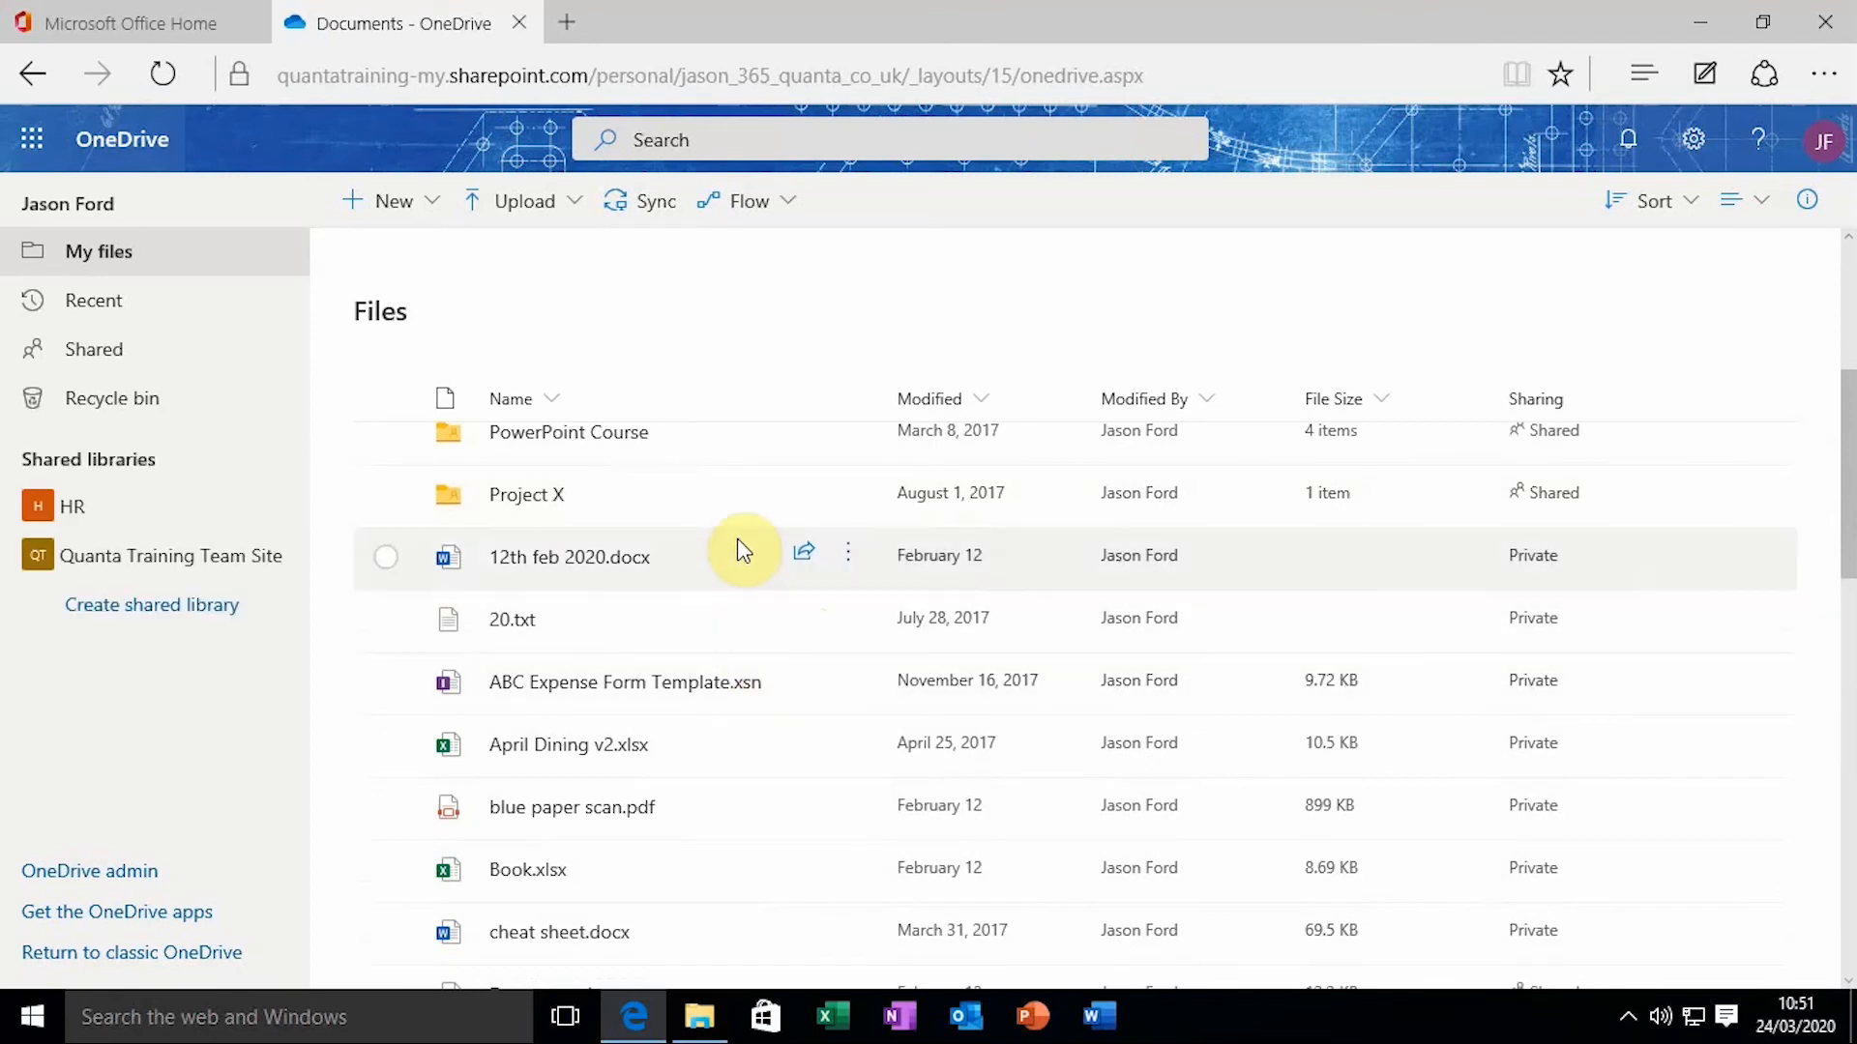
pyautogui.scroll(-5, 742, 550)
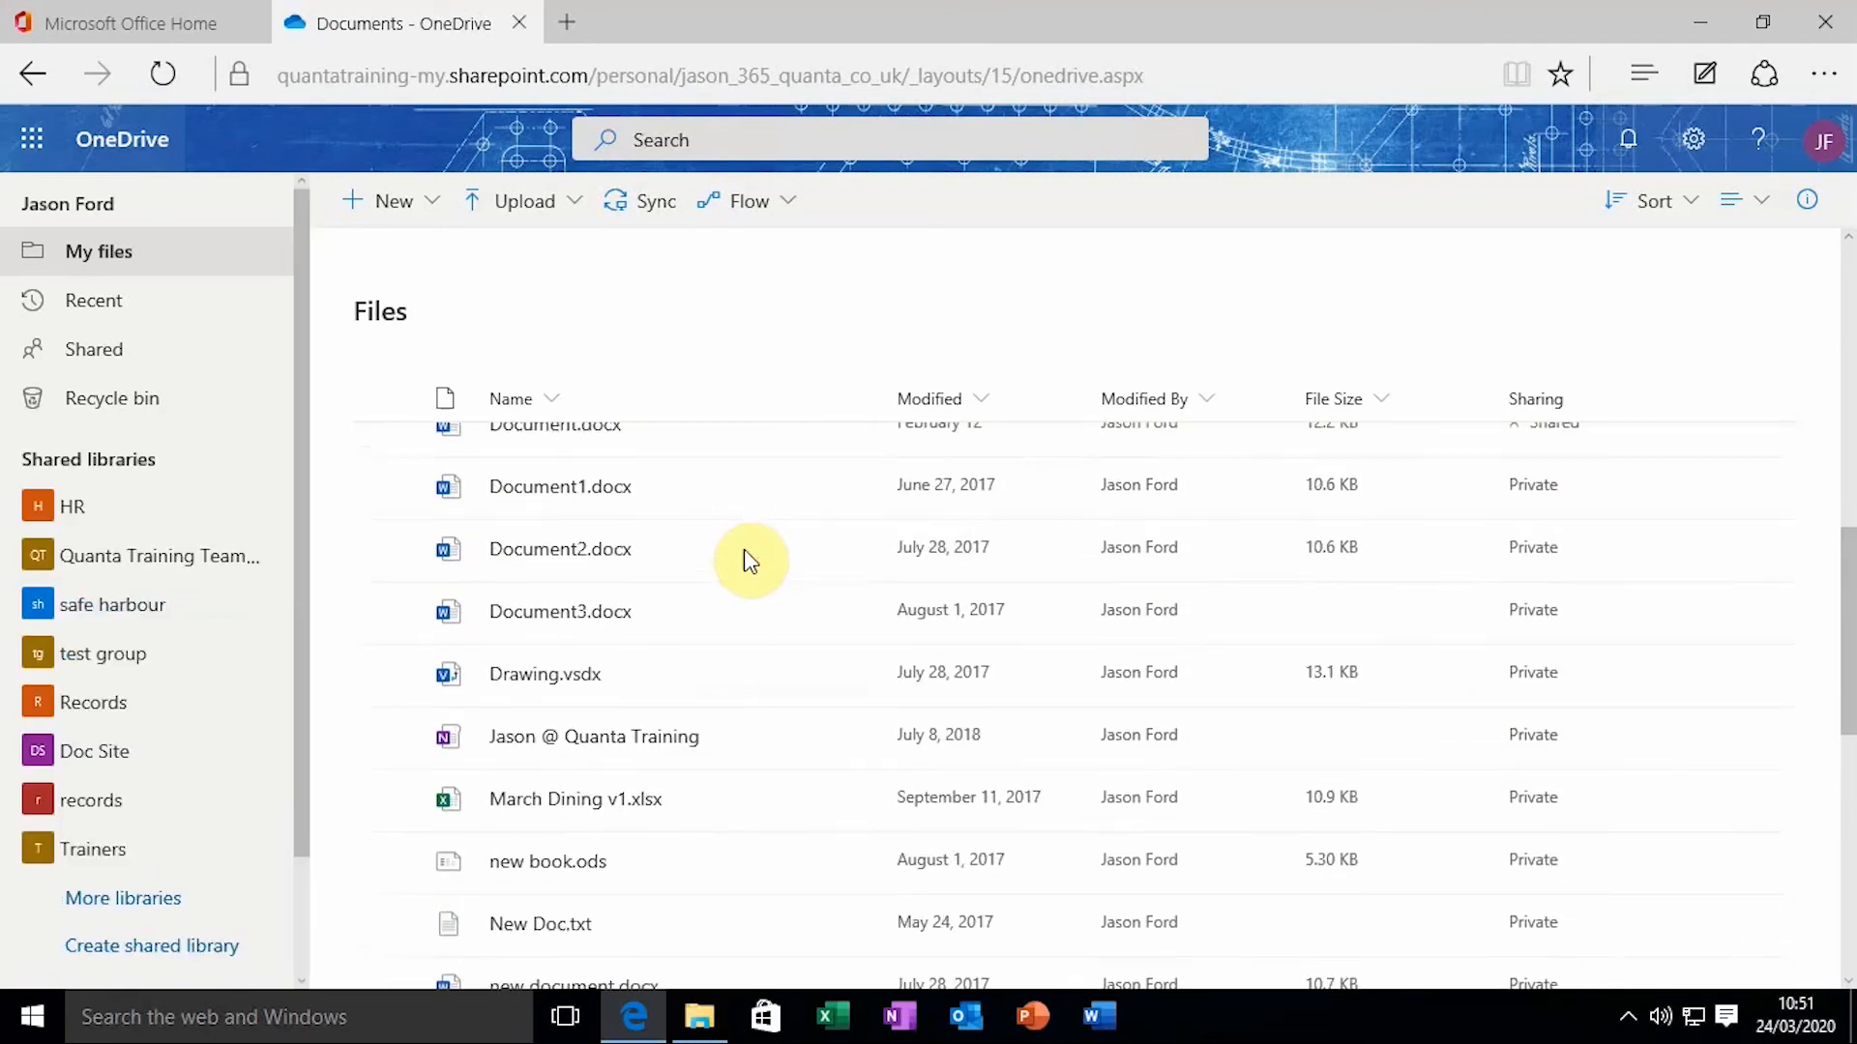
pyautogui.scroll(-3, 749, 561)
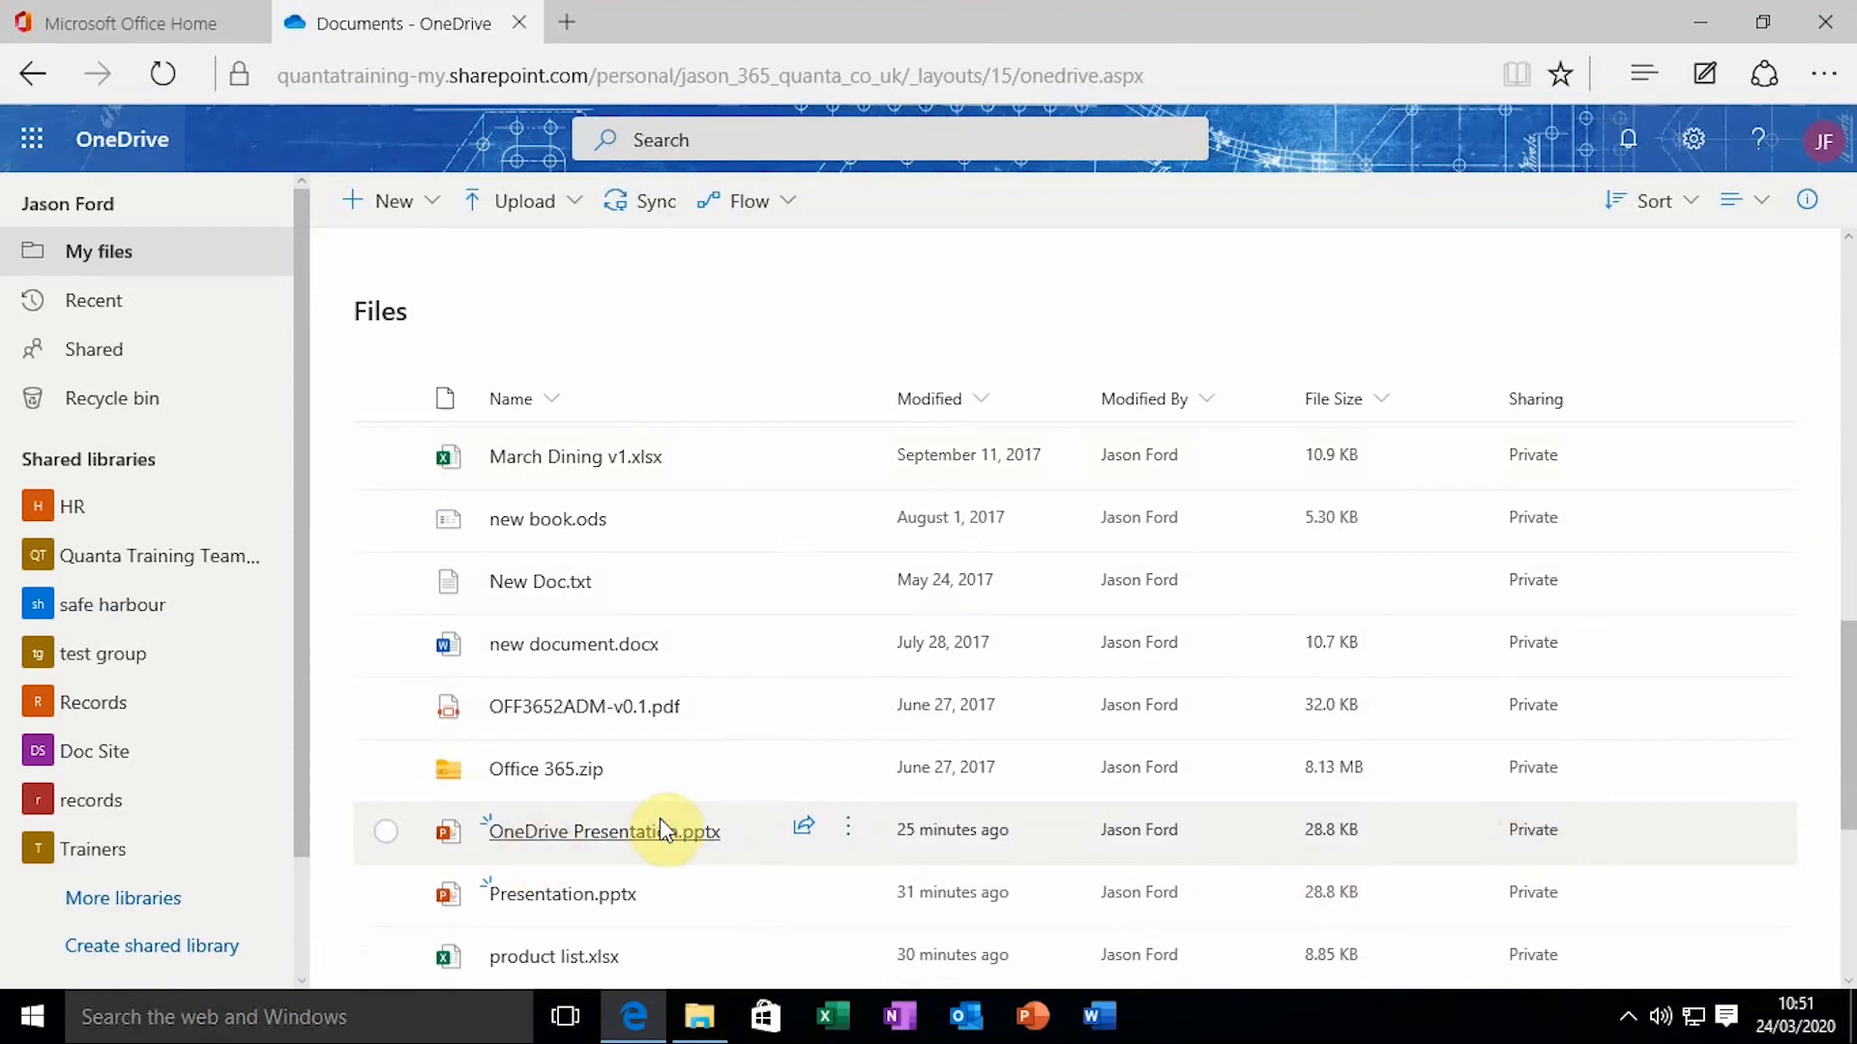
# Open Manage access for OneDrive Presentation.pptx to confirm no sharing links remain
pyautogui.rightClick(836, 823)
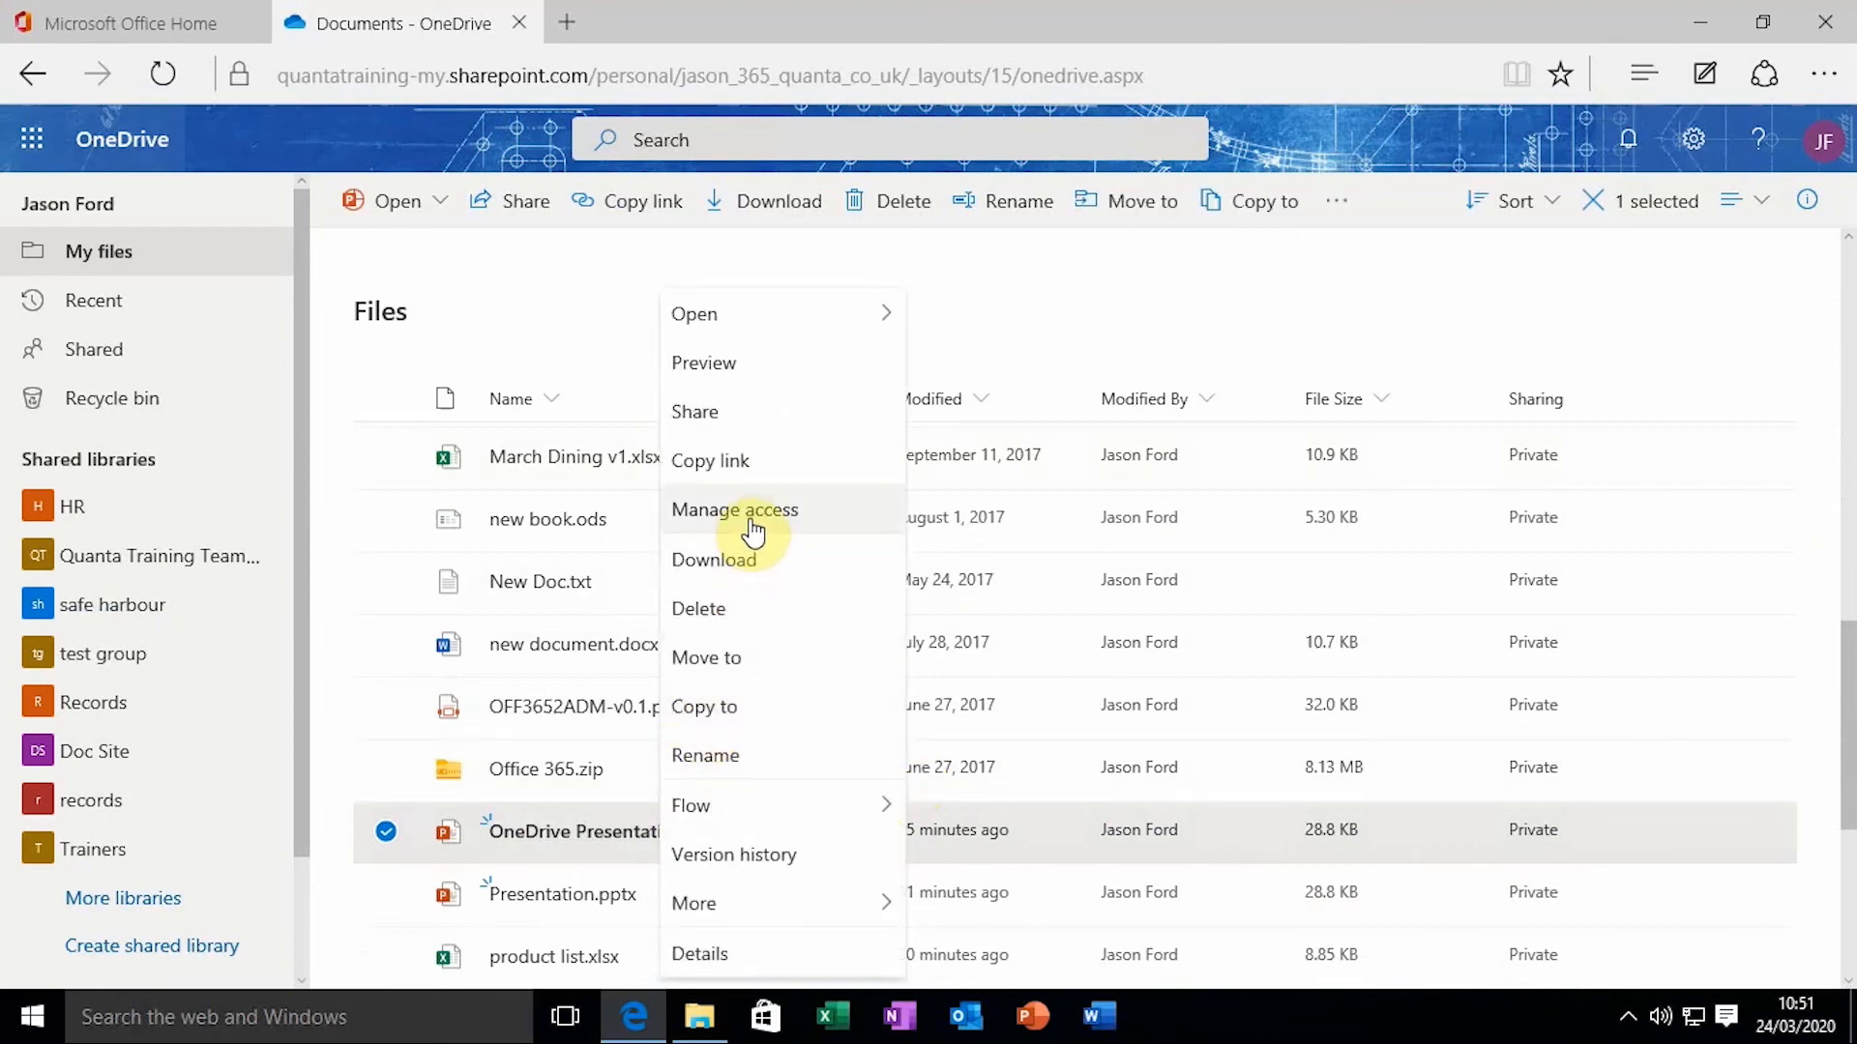
pyautogui.click(753, 524)
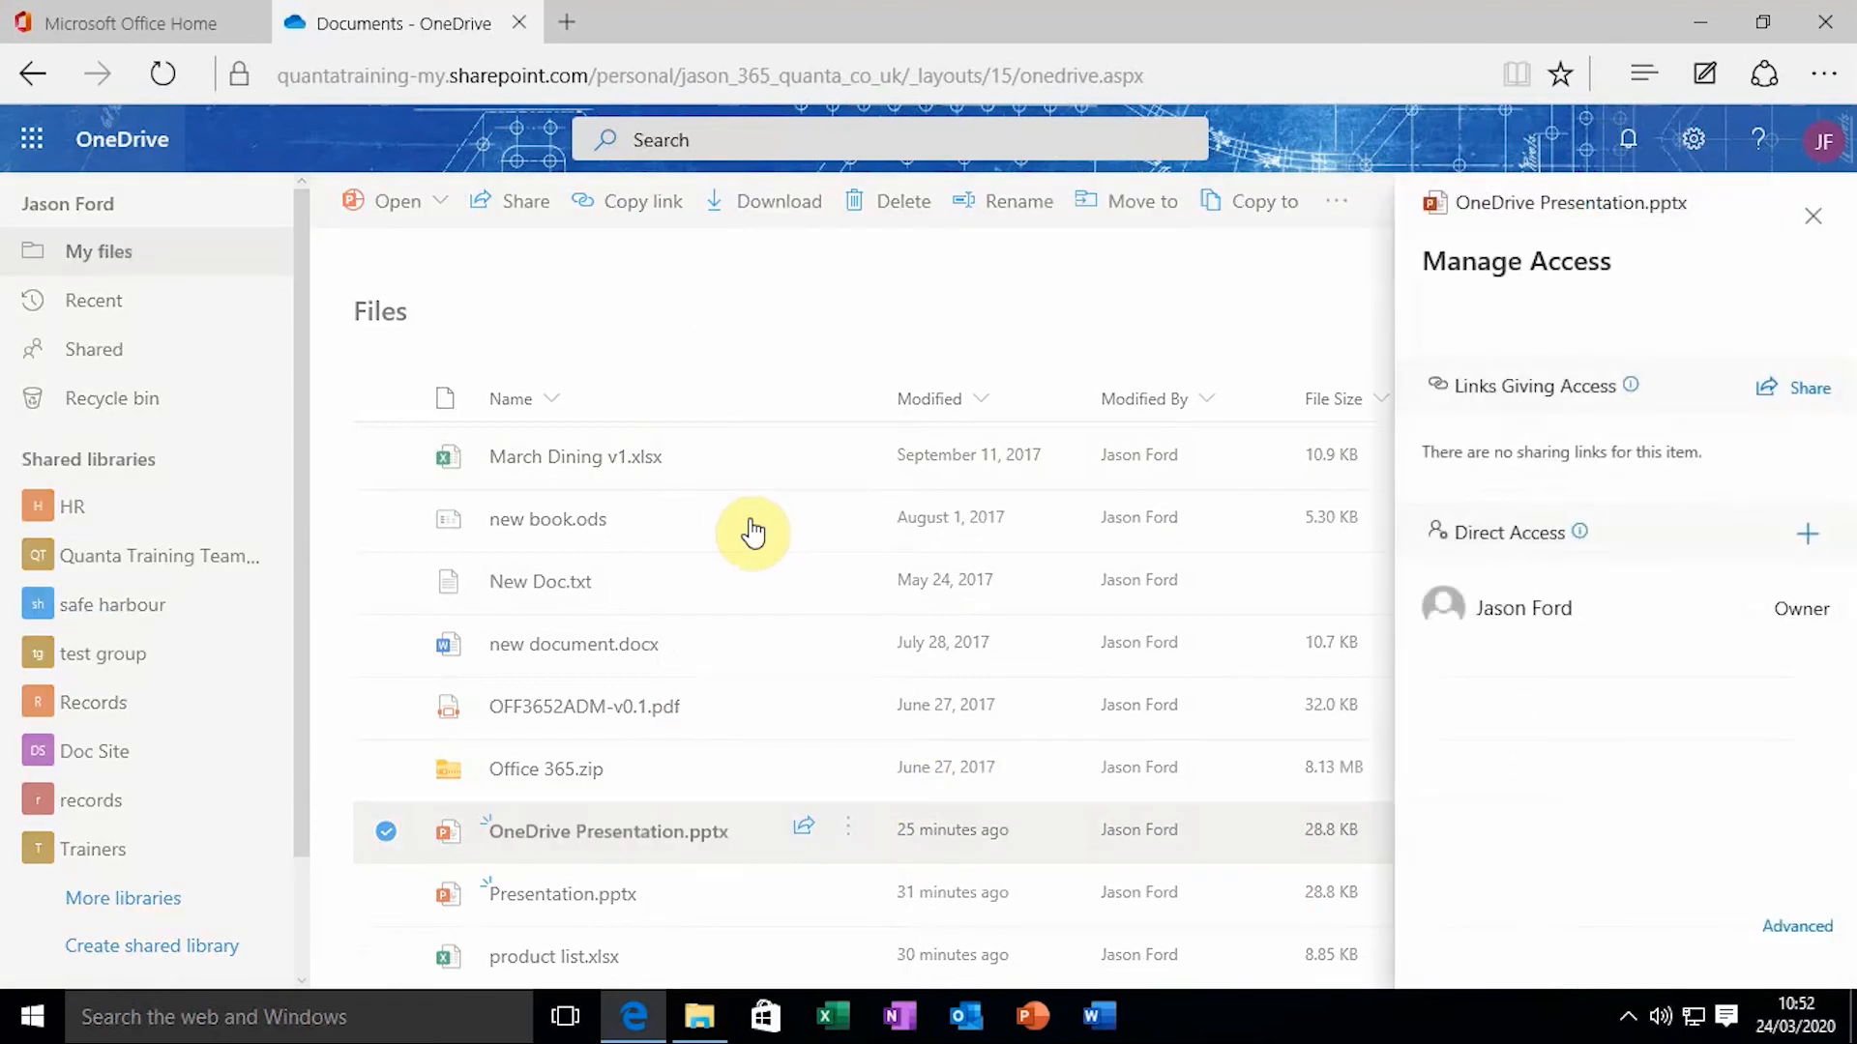